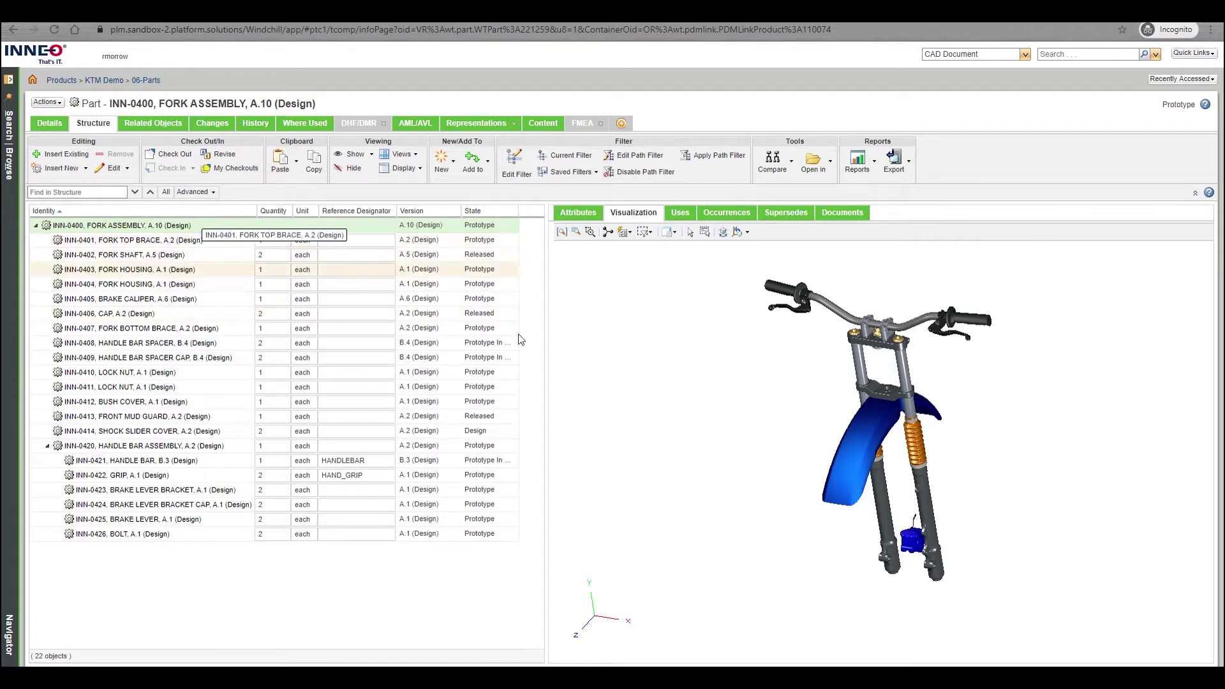
# Orbit the fork preview, highlight the front mud guard, then the INN-0404 FORK HOUSING part.
pyautogui.moveTo(857, 467)
pyautogui.mouseDown(button='middle')
pyautogui.moveTo(829, 456)
pyautogui.moveTo(849, 450)
pyautogui.moveTo(809, 435)
pyautogui.moveTo(853, 461)
pyautogui.mouseUp(button='middle')
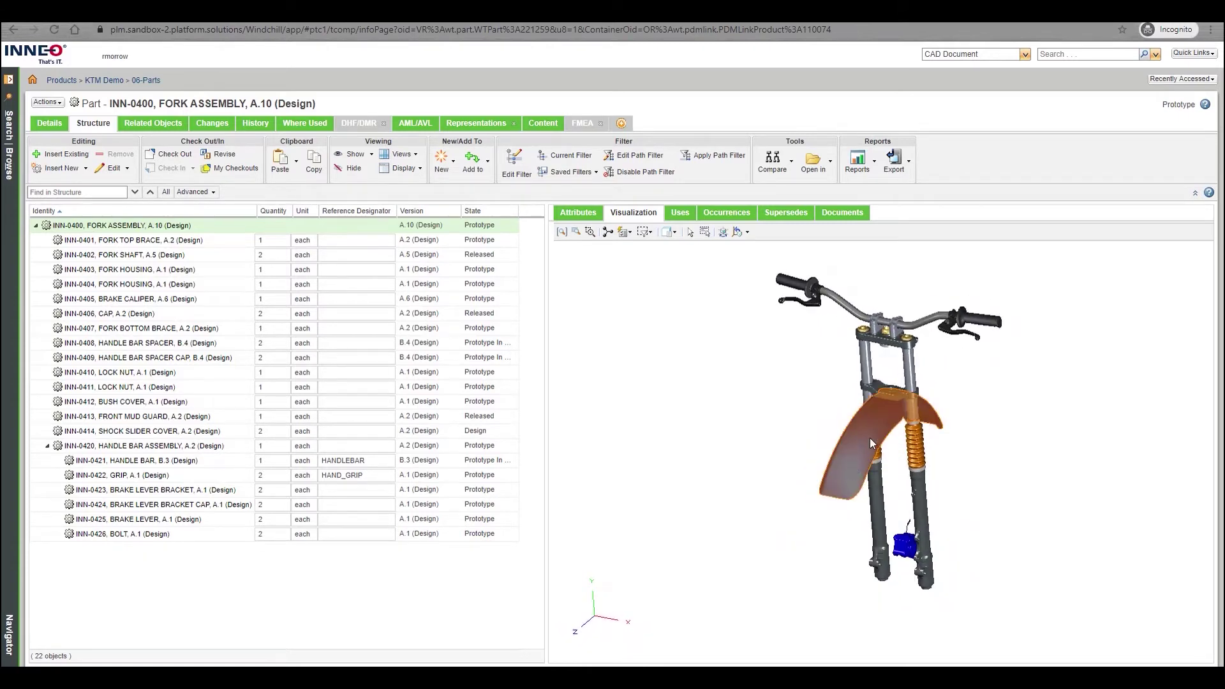
pyautogui.click(870, 438)
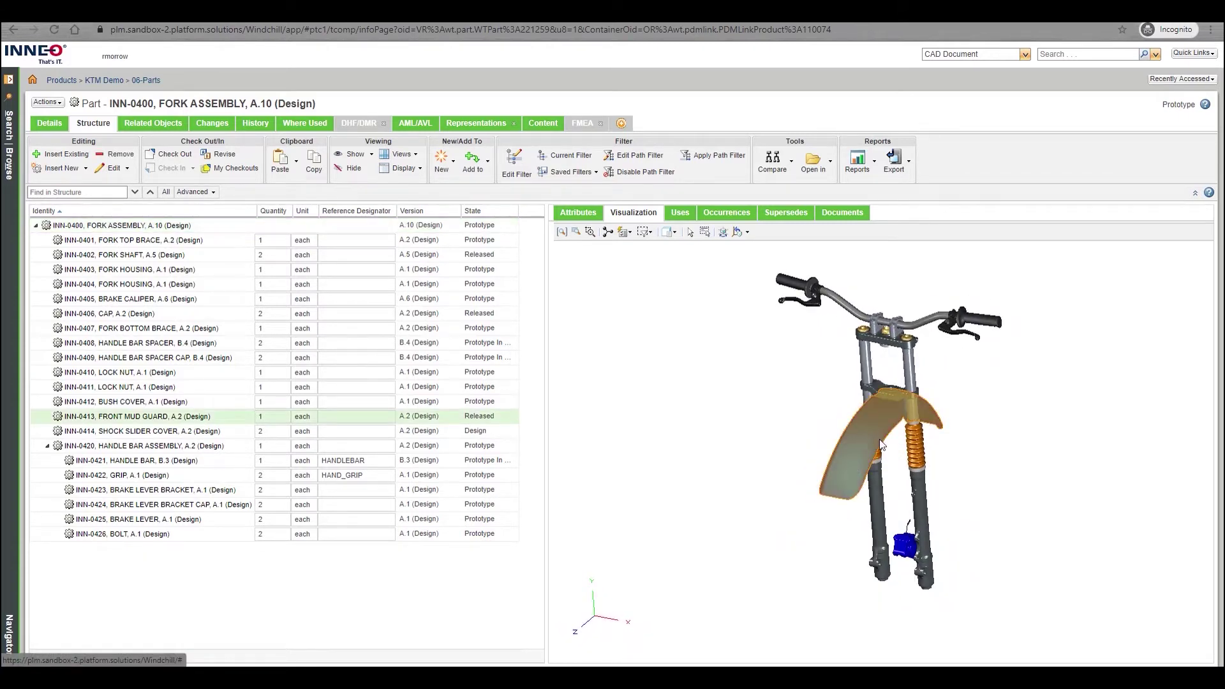
pyautogui.click(134, 287)
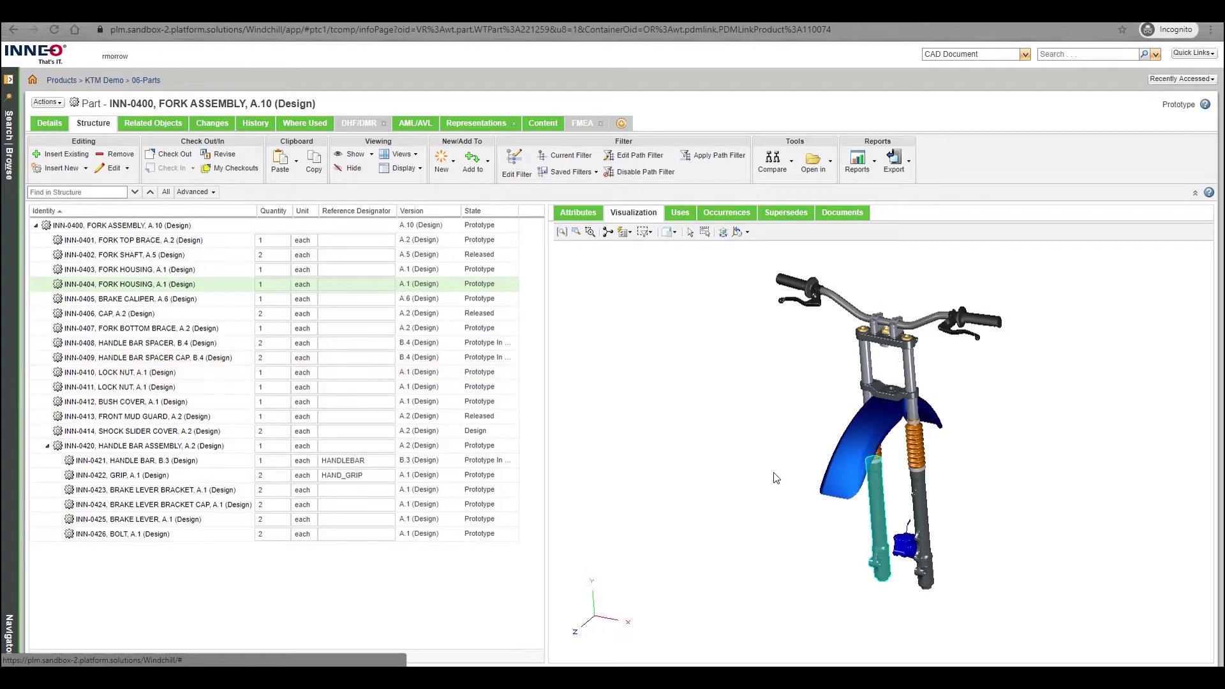
# Show the Representations tab listing the default Creo Publish representation from inn-0400.asm.
pyautogui.click(472, 125)
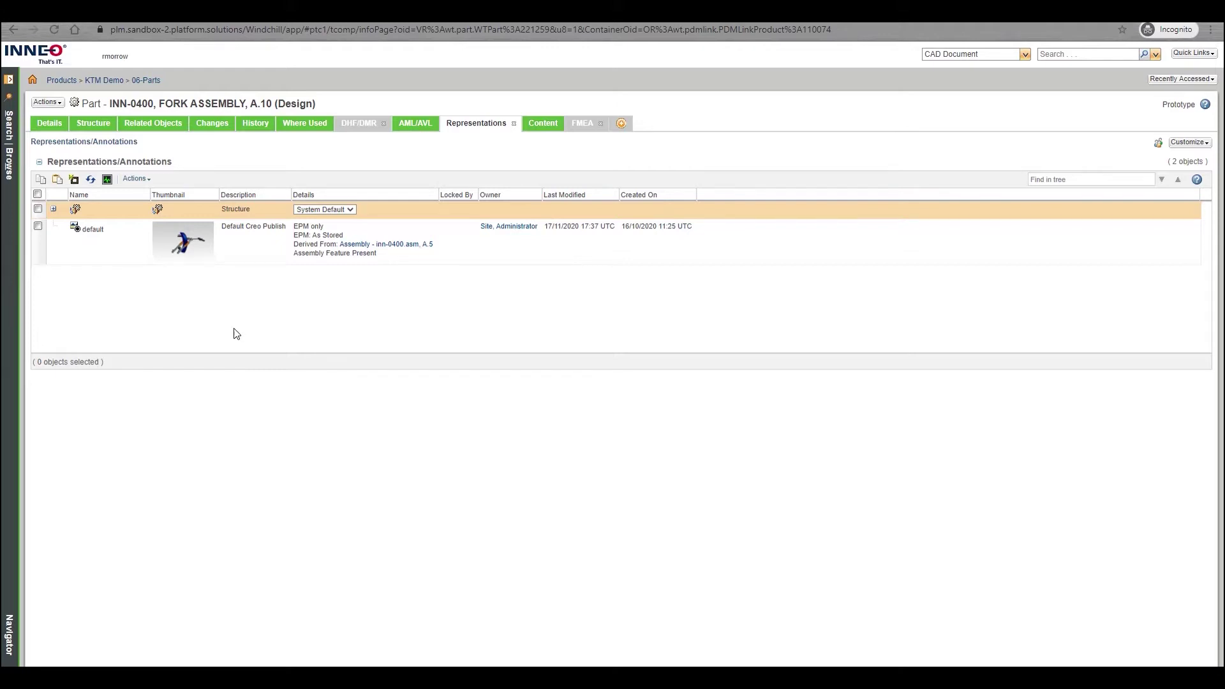
# Open the default representation in Creo View Lite, zoom in on the brake caliper and spin the fork to view it from behind.
pyautogui.click(183, 241)
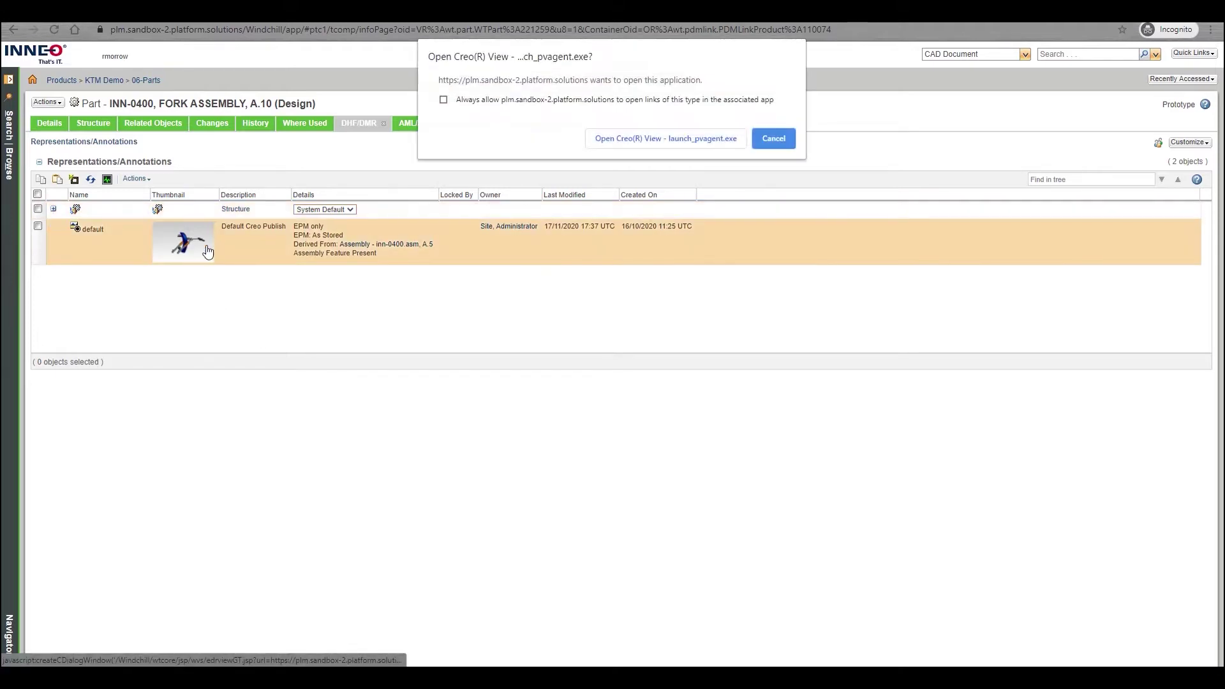
pyautogui.click(661, 139)
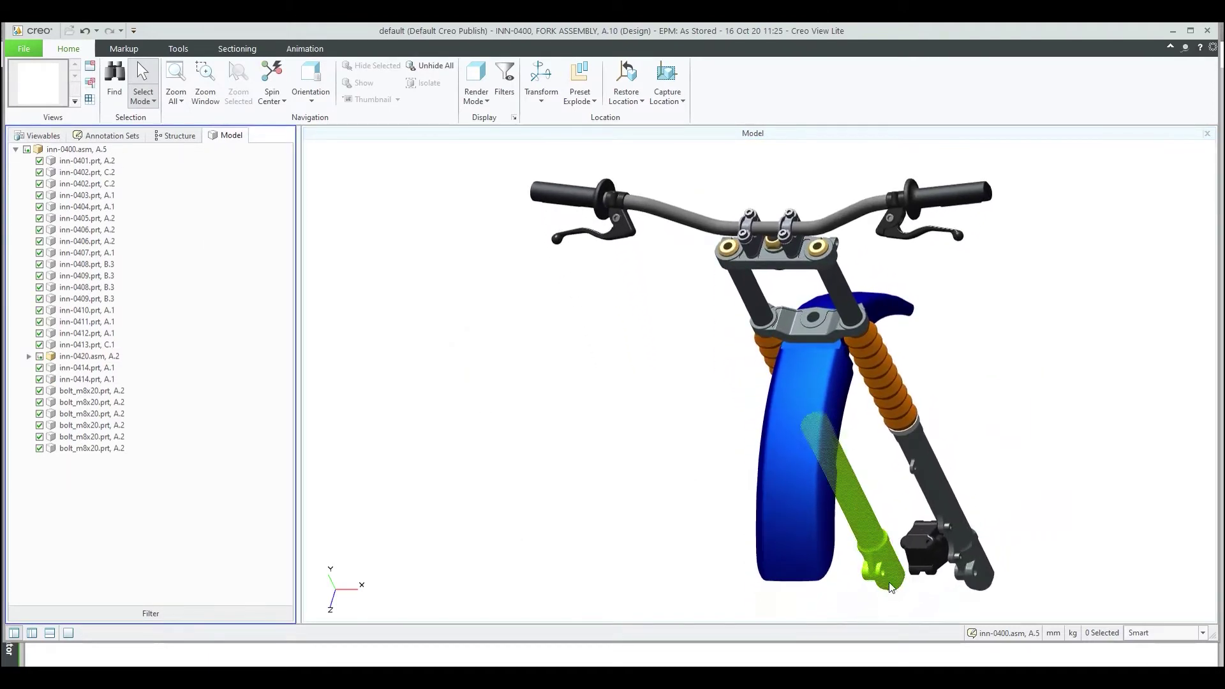
pyautogui.scroll(5, 925, 535)
pyautogui.click(927, 535)
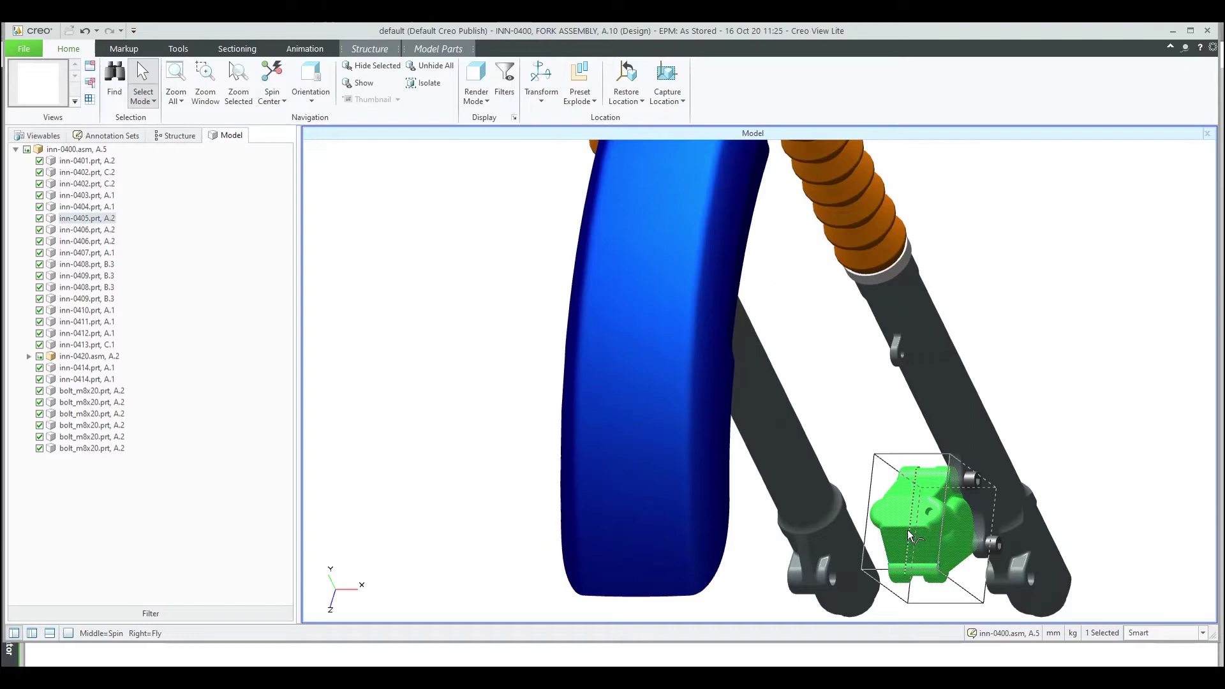
pyautogui.moveTo(926, 535); pyautogui.dragTo(739, 451, button='middle')
pyautogui.click(739, 451)
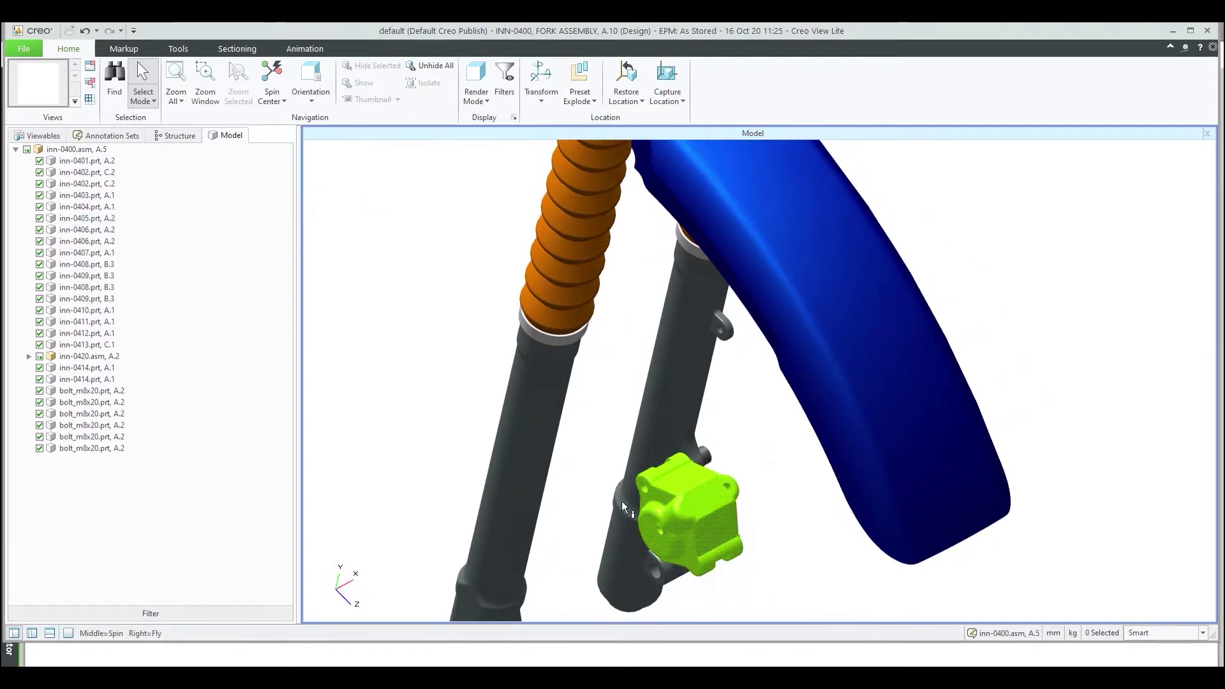
pyautogui.click(25, 49)
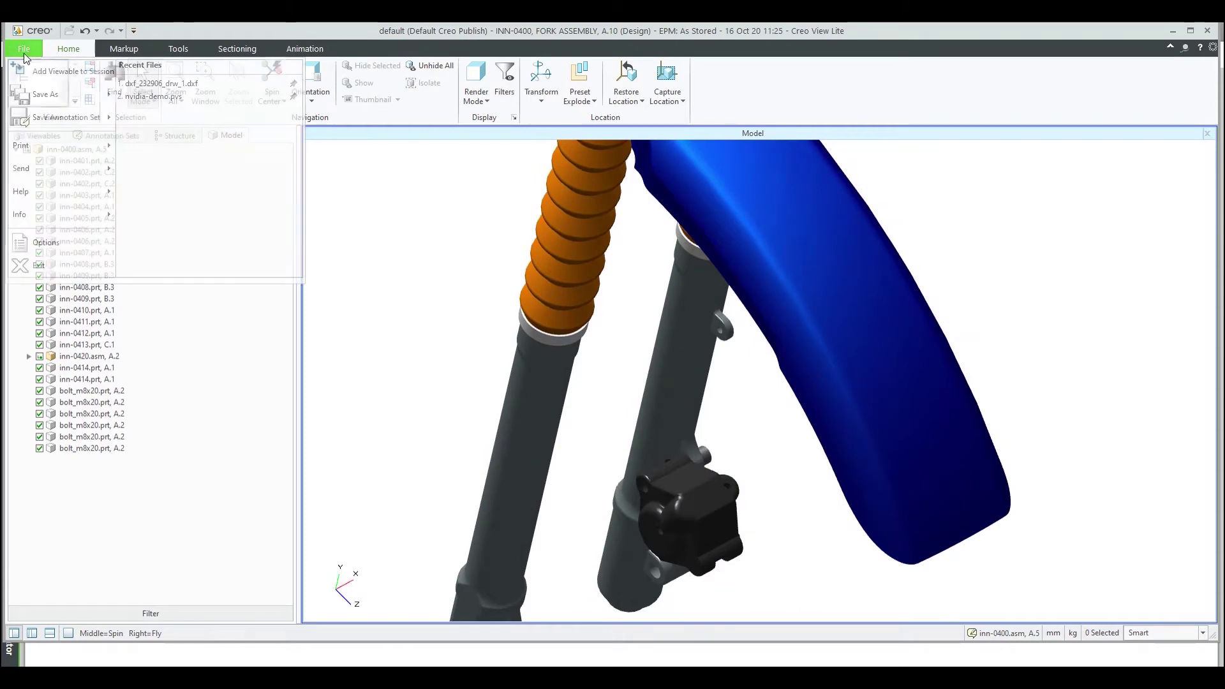
# Exit Creo View, then rotate and zoom the fork leg in Windchill's 3D preview.
pyautogui.click(79, 268)
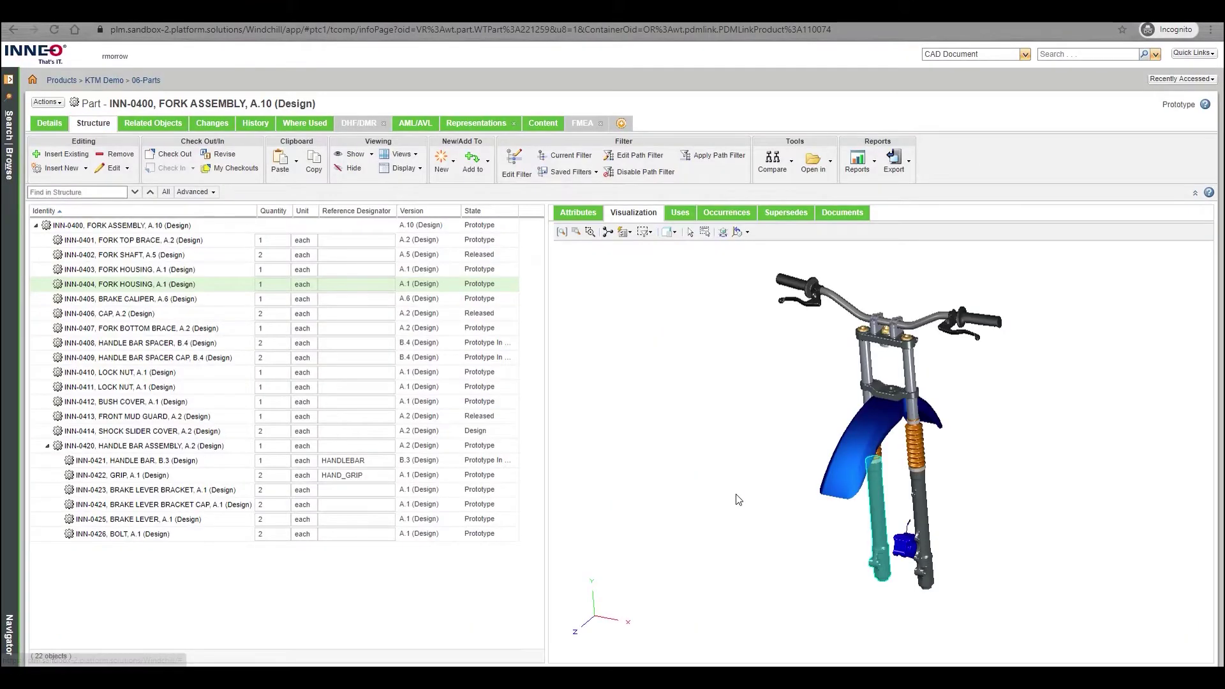
pyautogui.moveTo(737, 500); pyautogui.dragTo(973, 556)
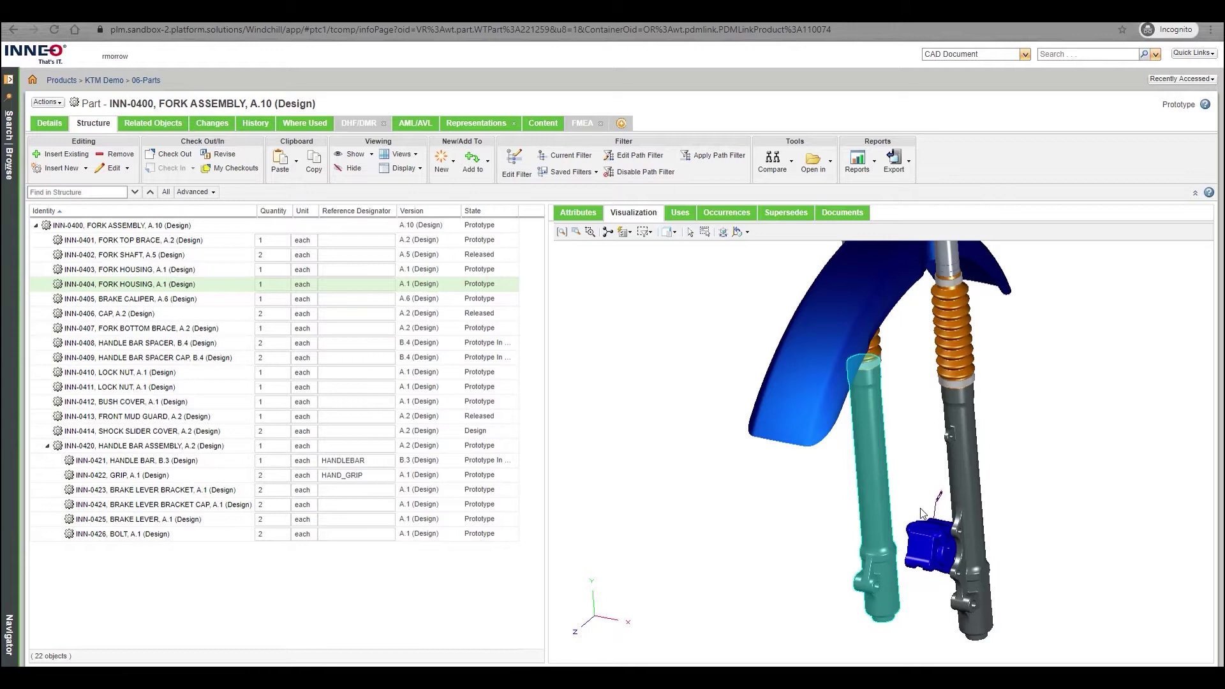
pyautogui.scroll(6, 886, 541)
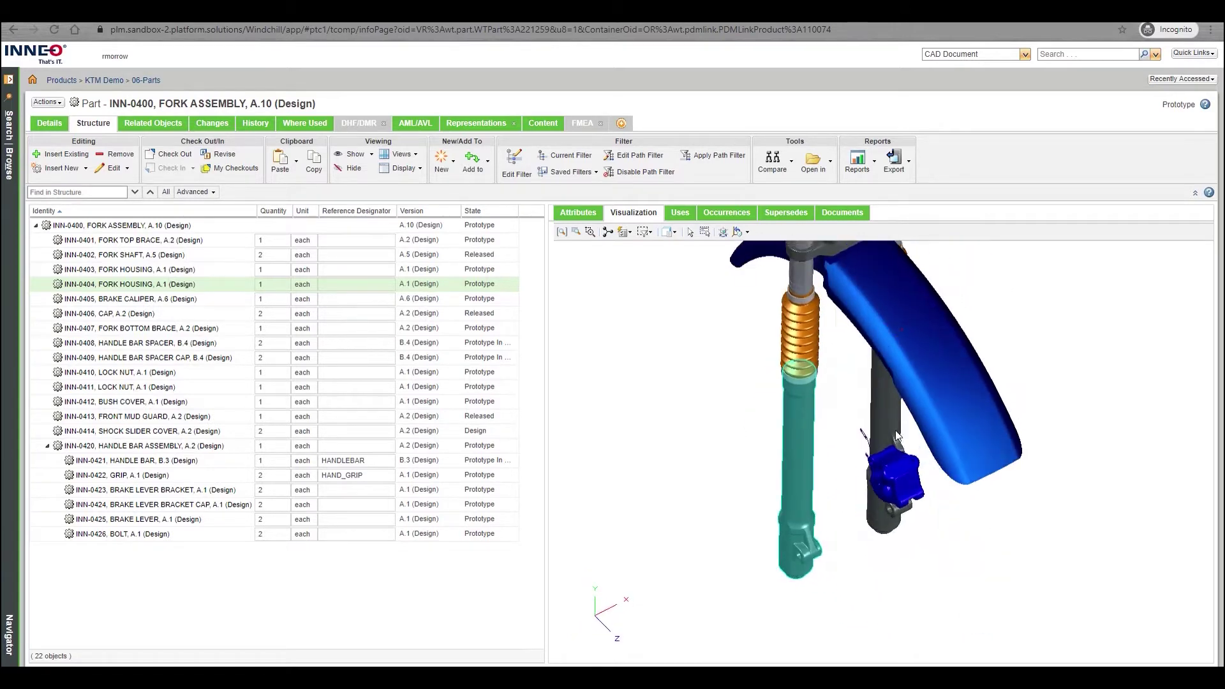
pyautogui.scroll(-5, 882, 482)
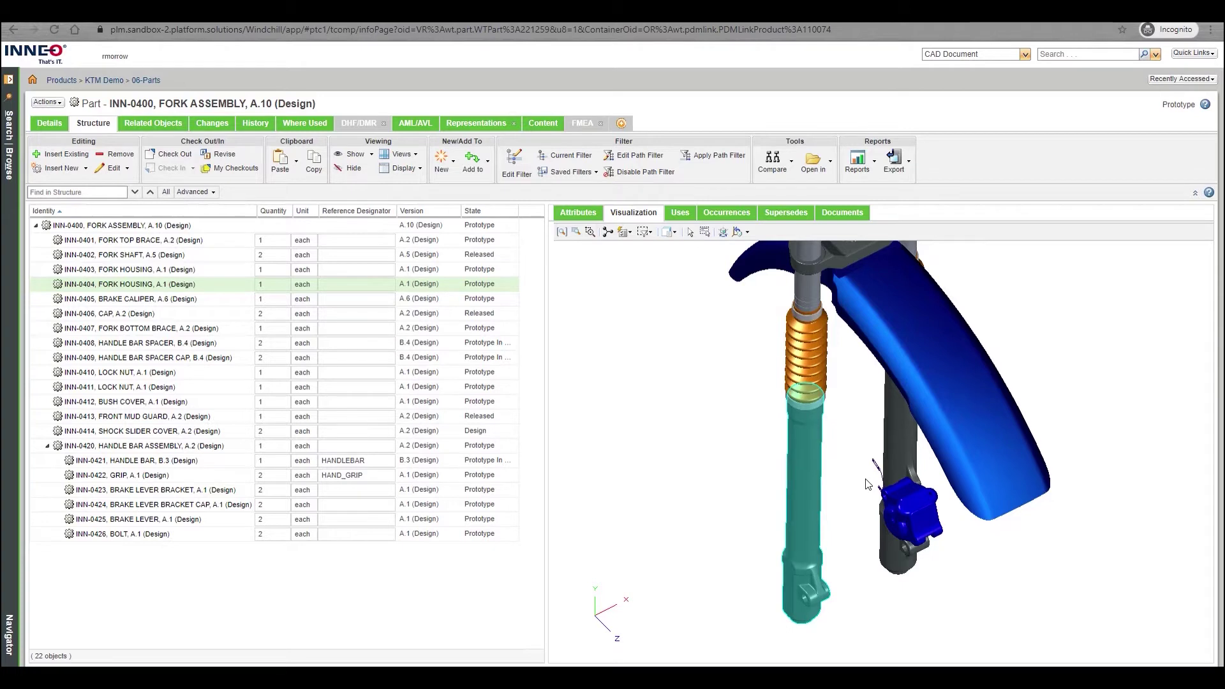
# Show the INN-0400 FORK ASSEMBLY row's action menu with its CAD submenu options.
pyautogui.rightClick(102, 227)
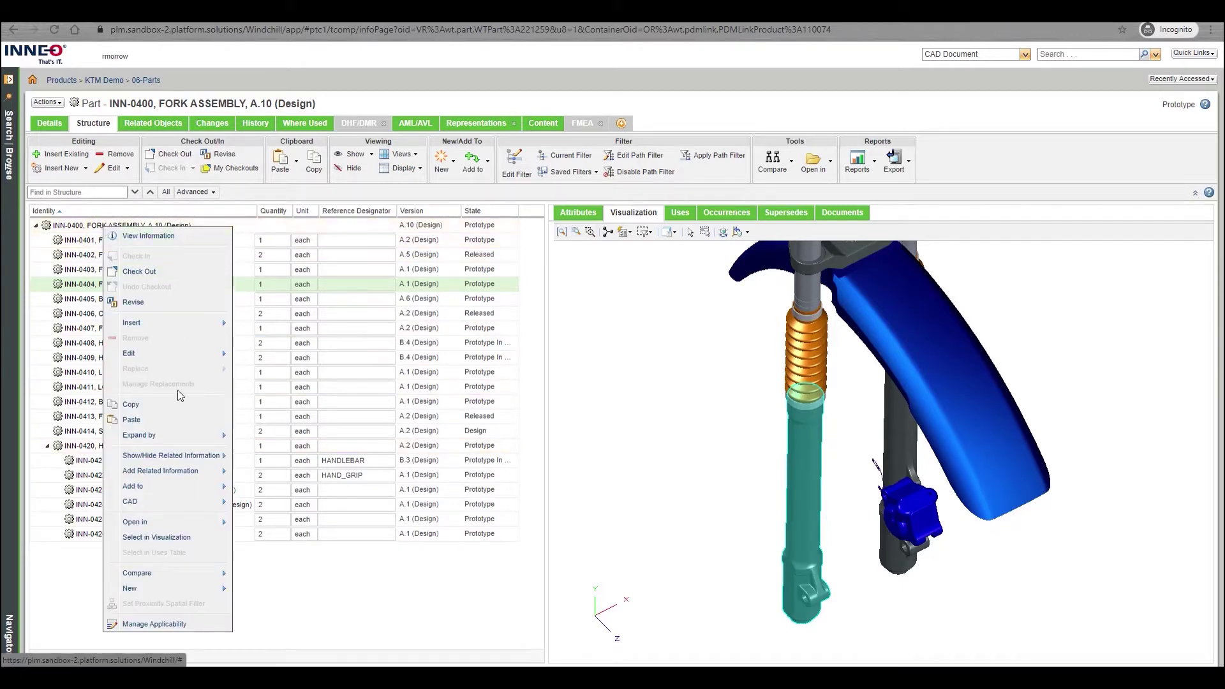
pyautogui.moveTo(150, 525)
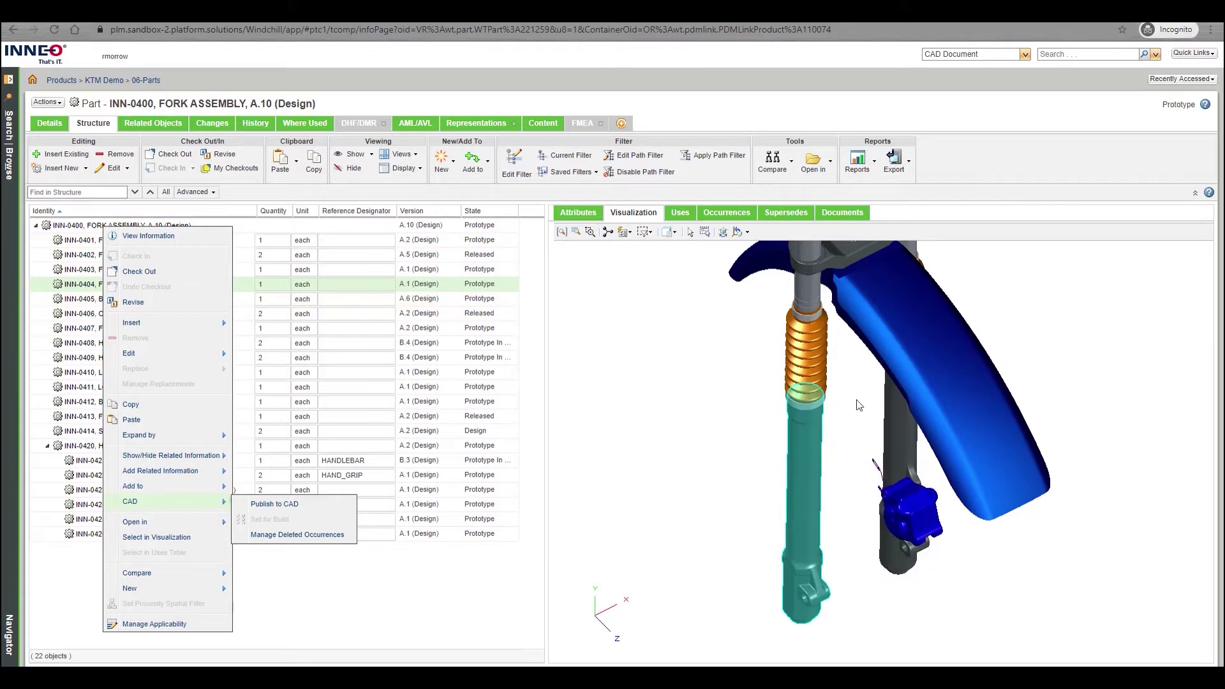
# From the Representations list, launch the Structure row with Open Structure in Creo View.
pyautogui.click(480, 124)
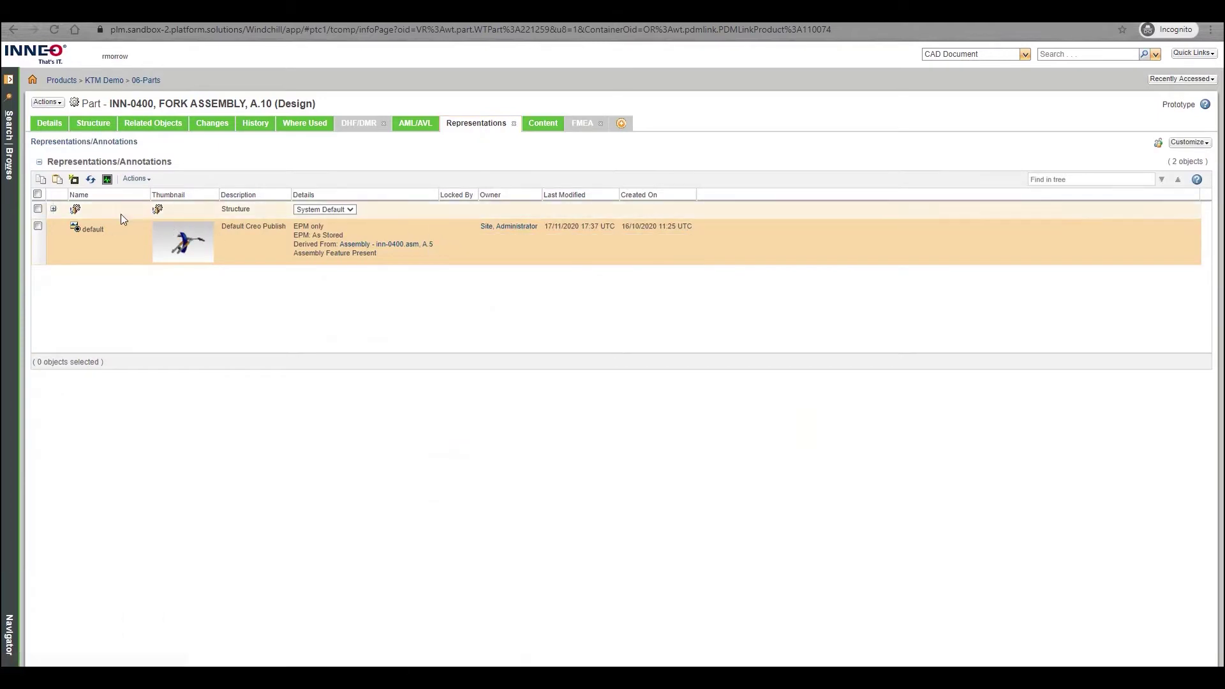
pyautogui.rightClick(248, 209)
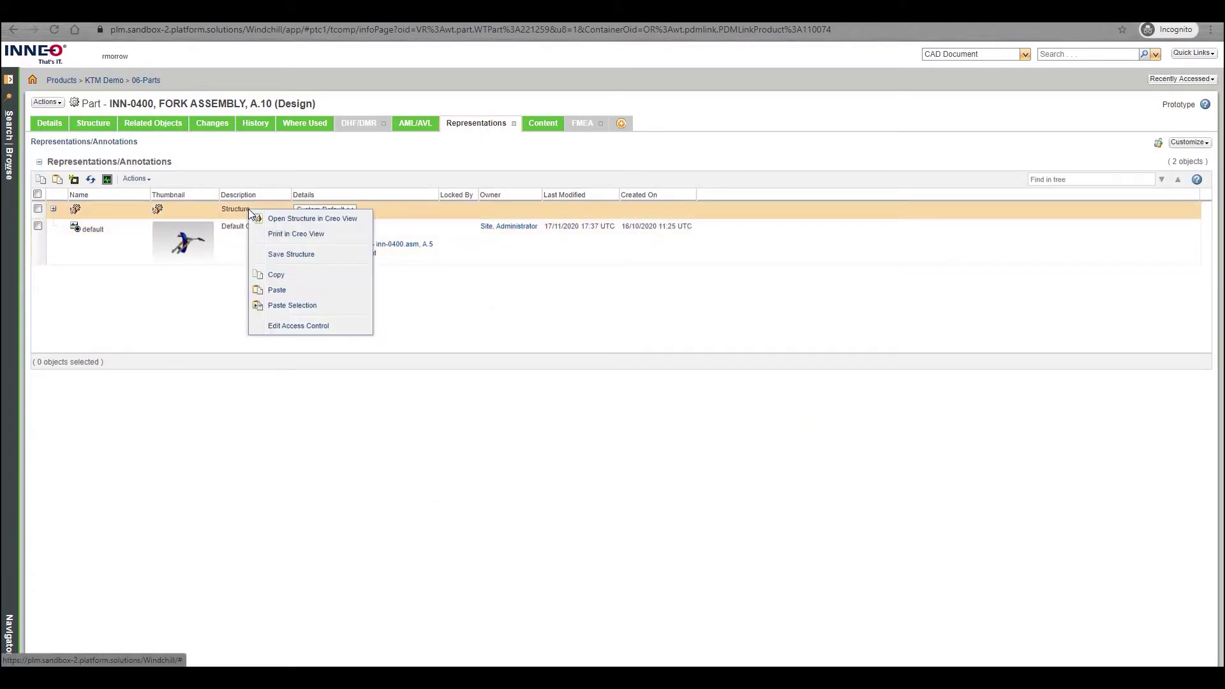
pyautogui.click(317, 220)
pyautogui.click(683, 139)
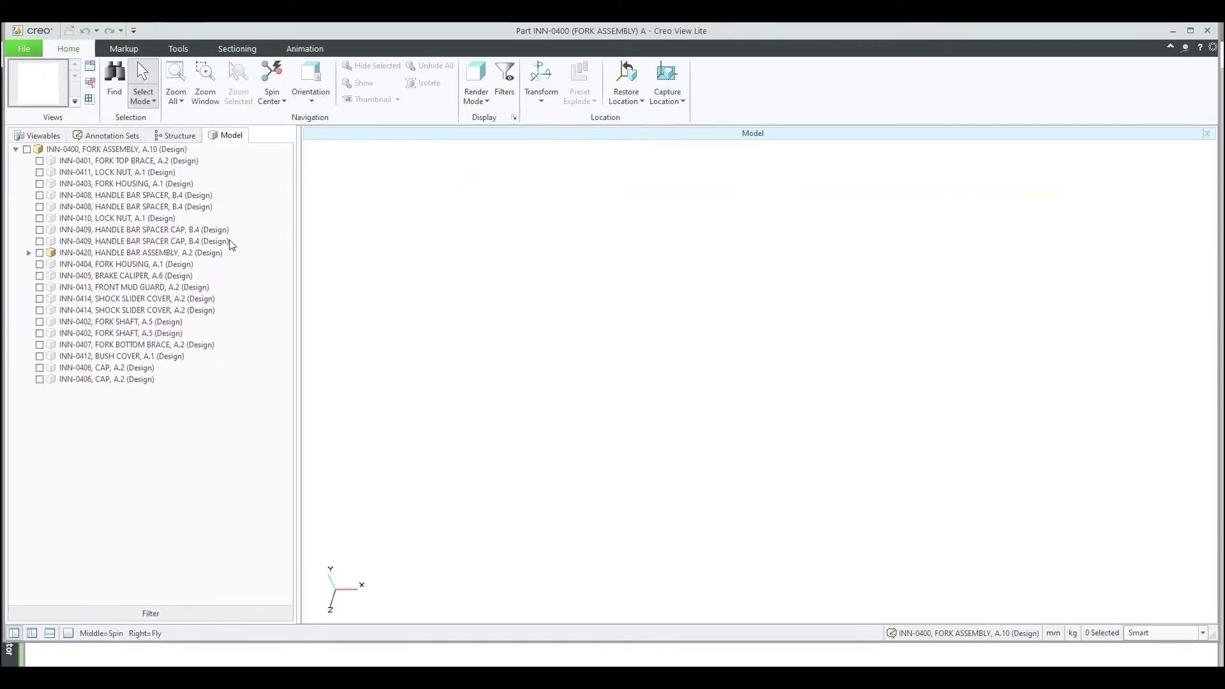
# Check INN-0400 in the model tree to show all parts, zoom, and select the brake caliper.
pyautogui.click(27, 150)
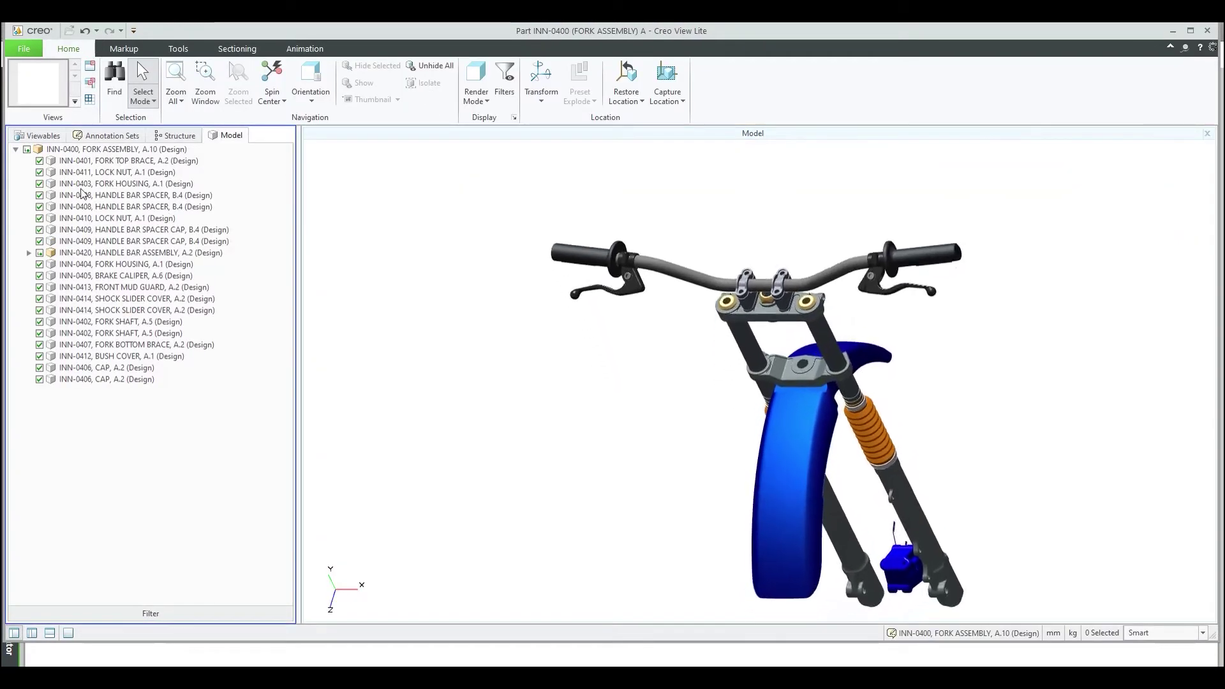
pyautogui.scroll(4, 878, 555)
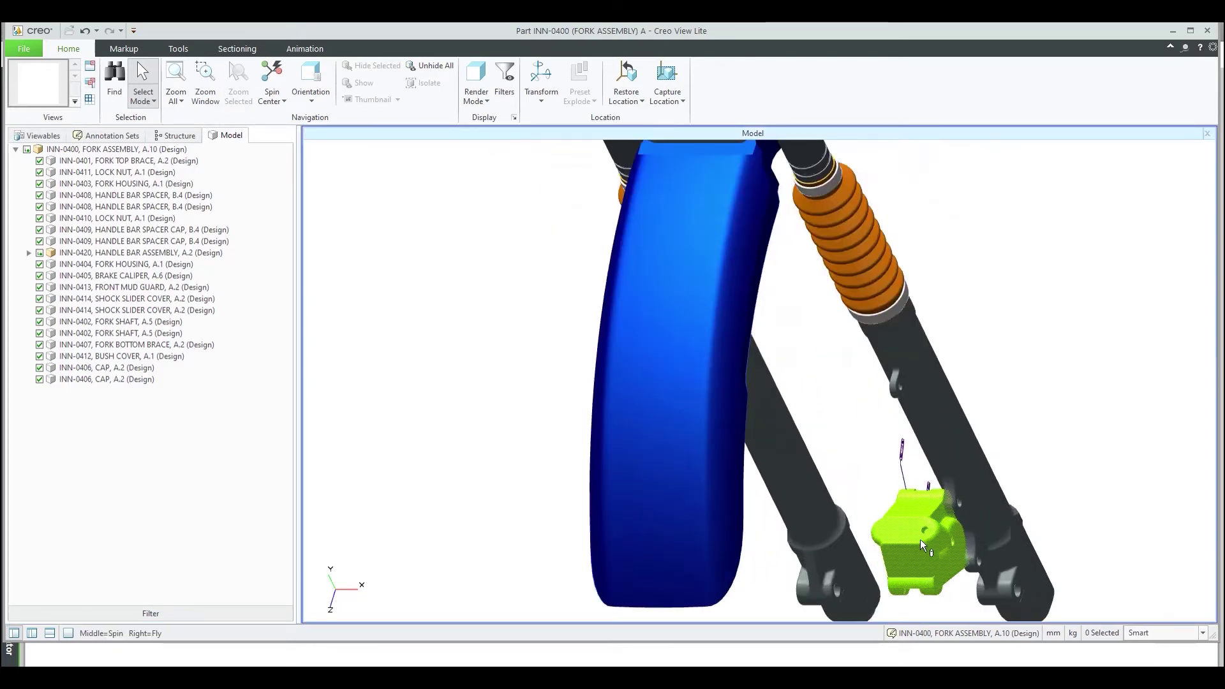
pyautogui.scroll(-1, 818, 446)
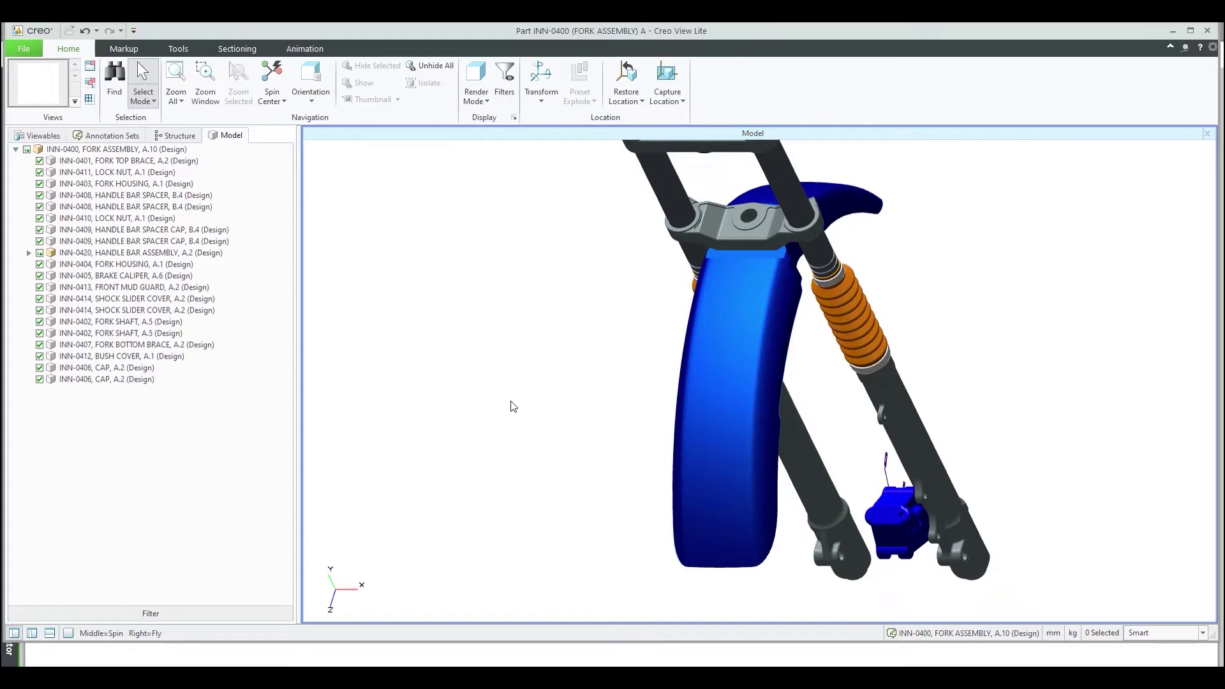
pyautogui.click(874, 518)
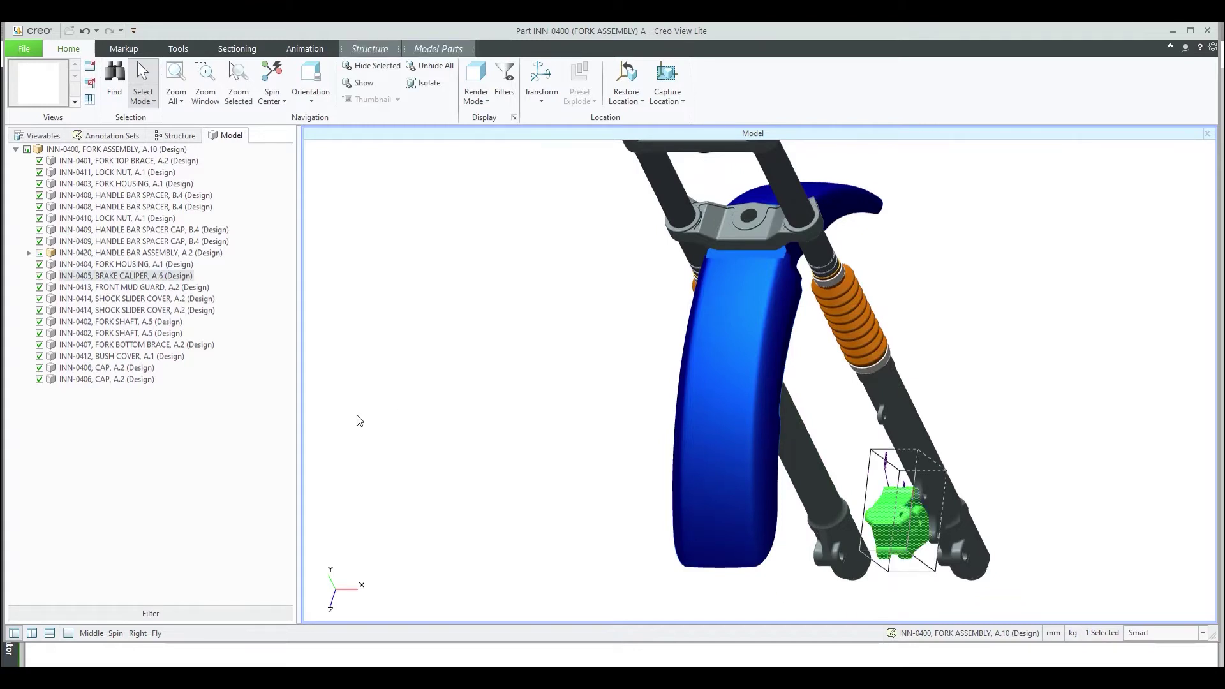
pyautogui.moveTo(616, 384); pyautogui.dragTo(647, 341, button='middle')
pyautogui.click(541, 80)
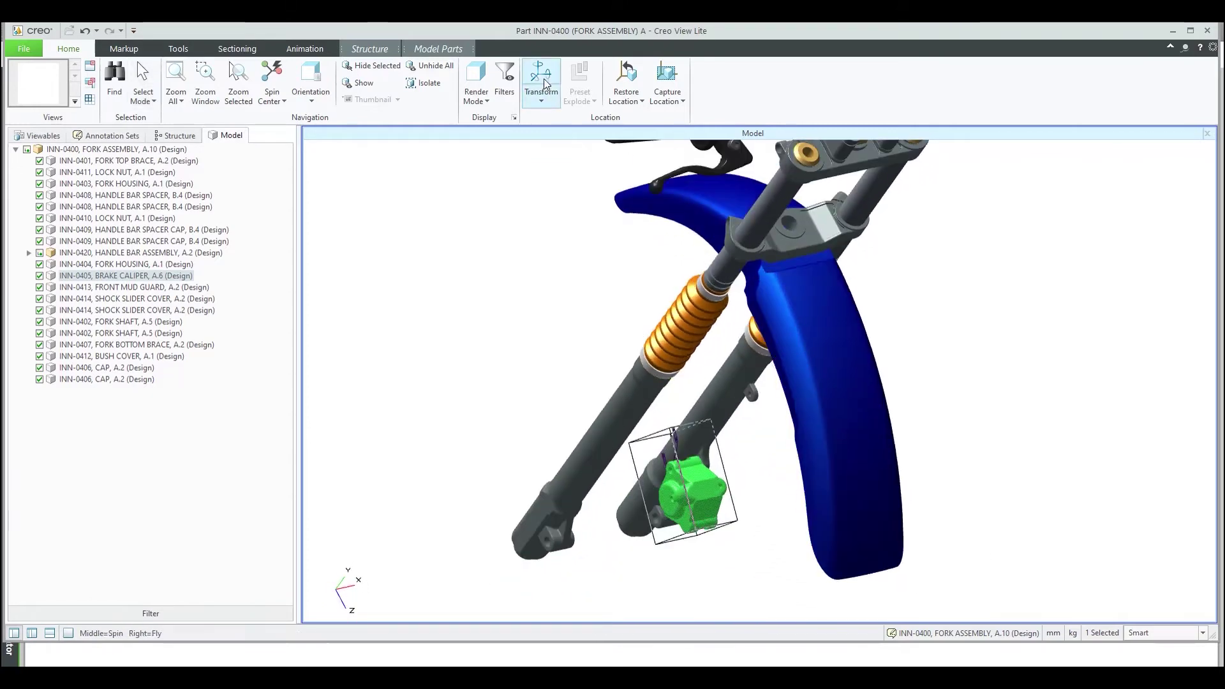
pyautogui.moveTo(681, 410); pyautogui.dragTo(956, 290)
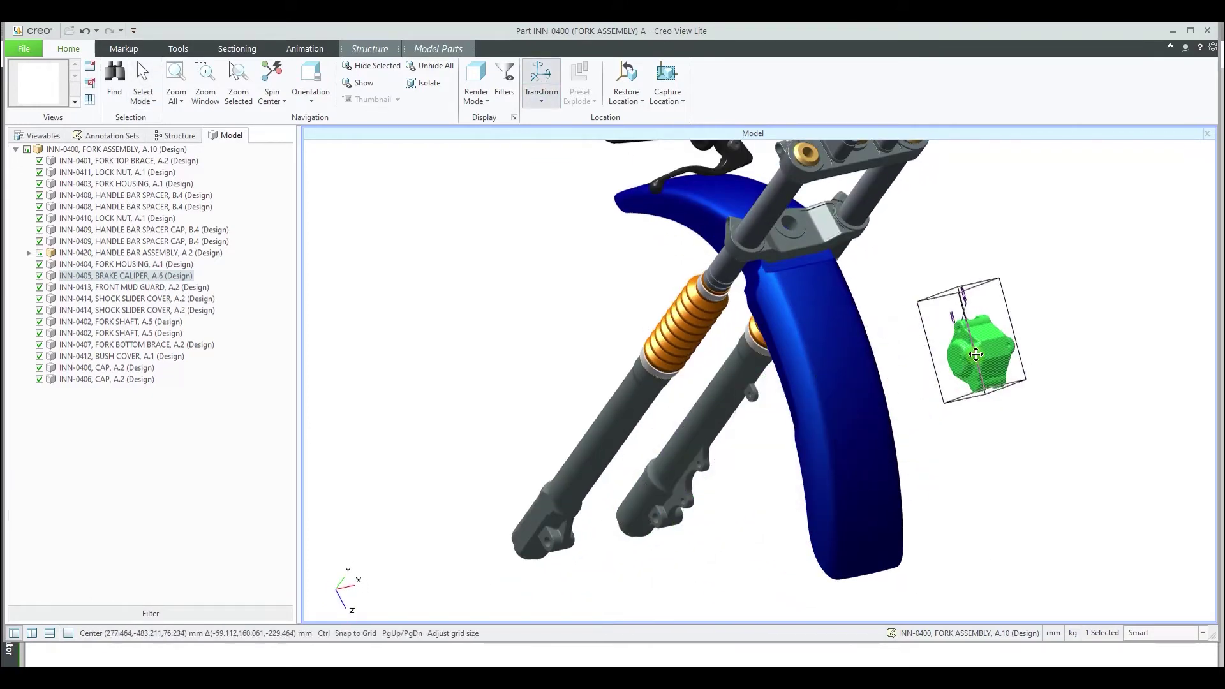
pyautogui.click(238, 48)
pyautogui.click(85, 79)
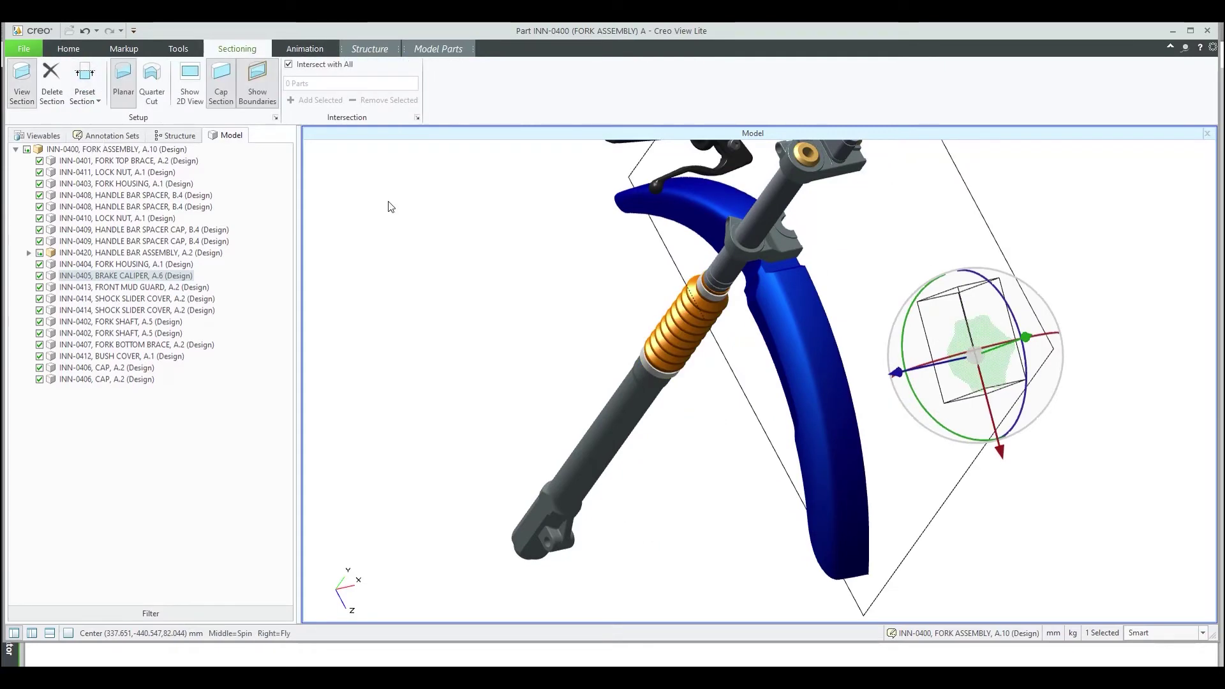
pyautogui.moveTo(871, 415); pyautogui.dragTo(856, 343, button='middle')
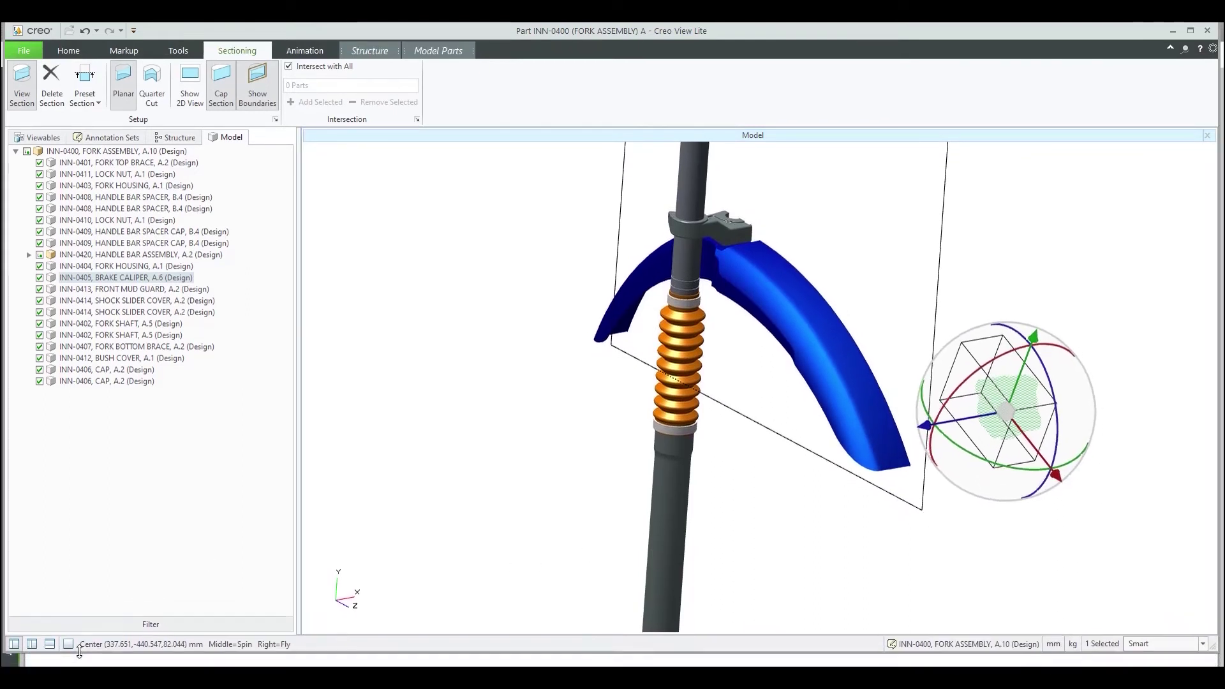
# Filter the brake caliper's attributes by category, excluding Properties, to show 53 of 118.
pyautogui.click(51, 645)
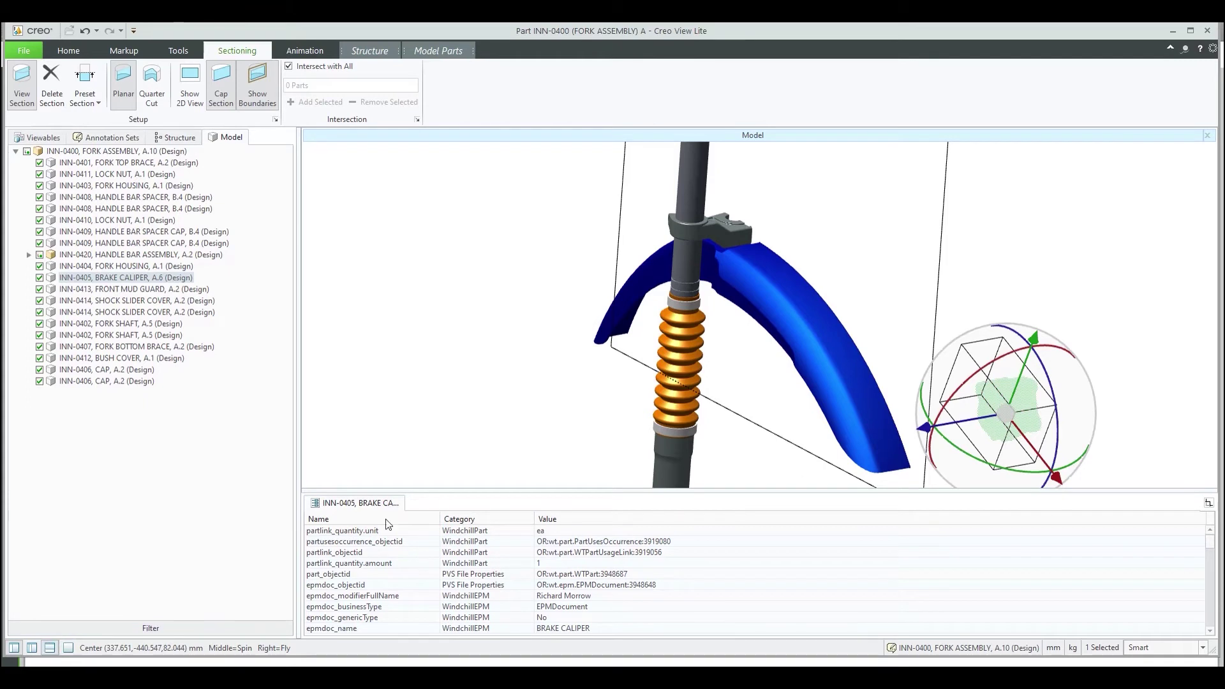
pyautogui.rightClick(380, 543)
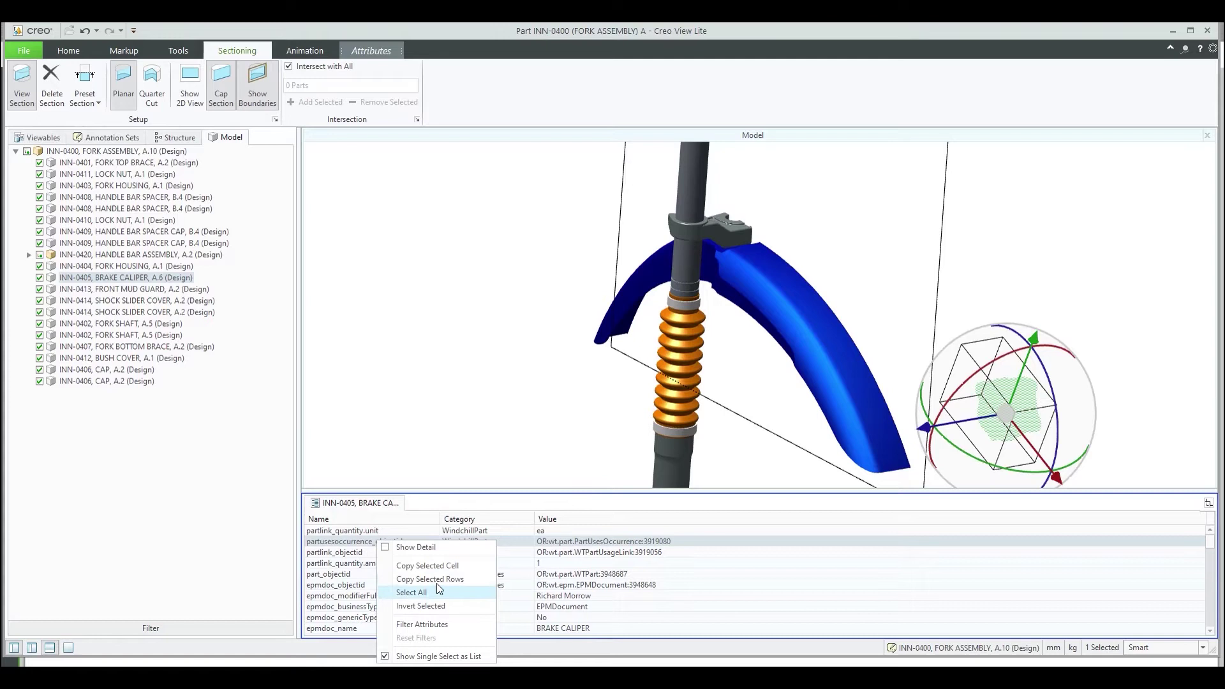
pyautogui.click(424, 624)
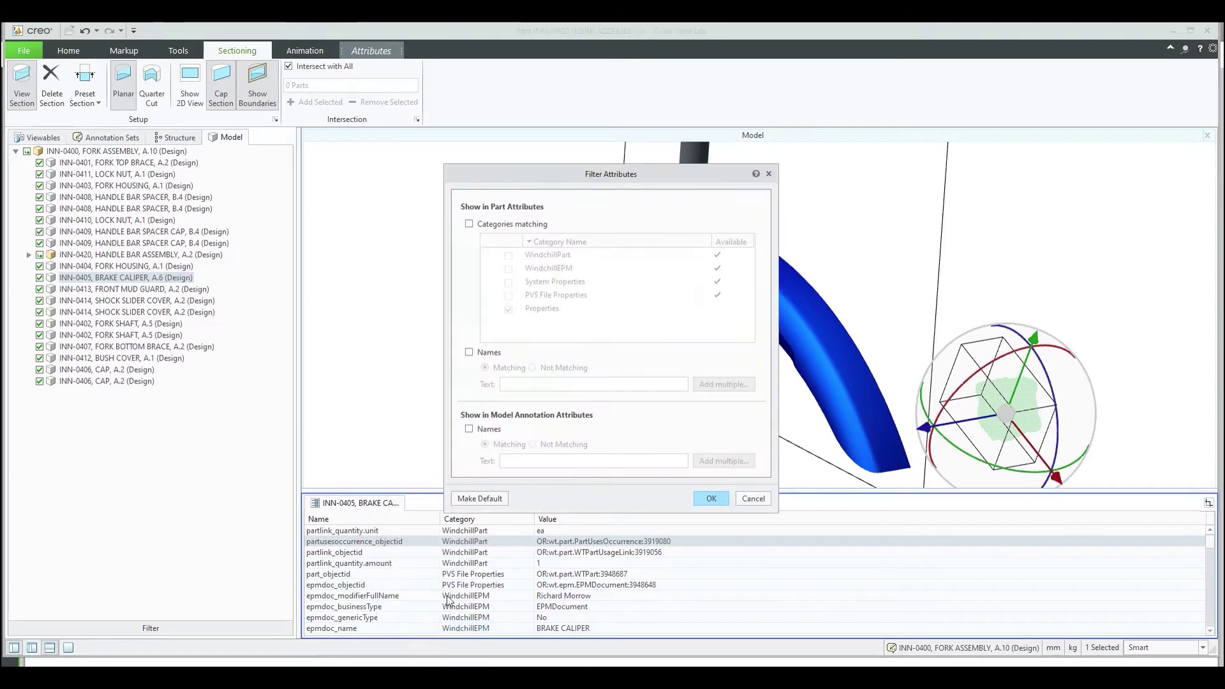
pyautogui.click(469, 224)
pyautogui.click(508, 309)
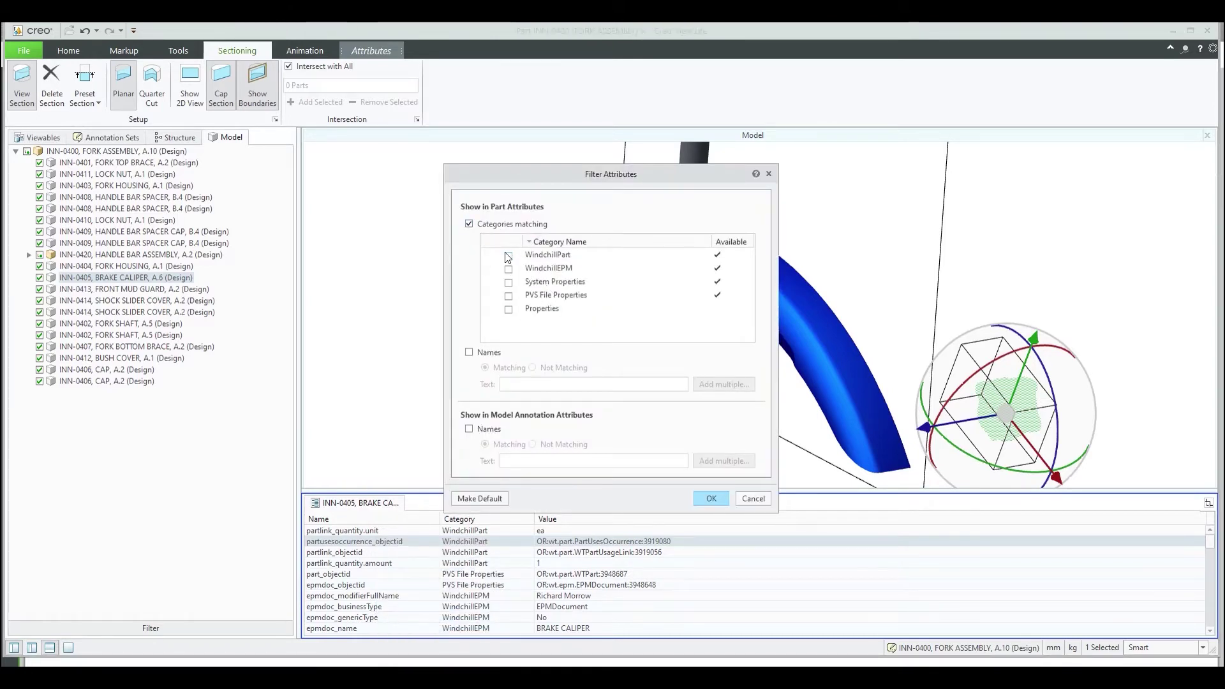
pyautogui.click(709, 499)
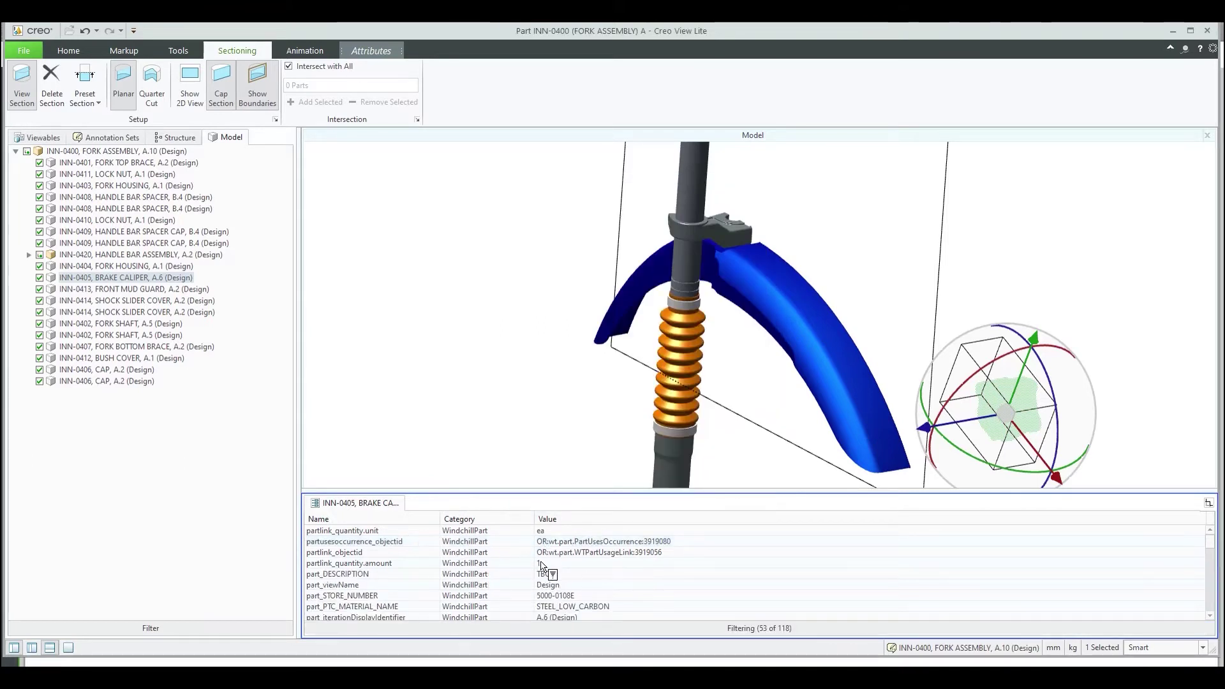
# Scroll the filtered attribute list and widen the part tree pane.
pyautogui.scroll(-5, 548, 570)
pyautogui.scroll(-5, 548, 568)
pyautogui.moveTo(297, 288); pyautogui.dragTo(400, 282)
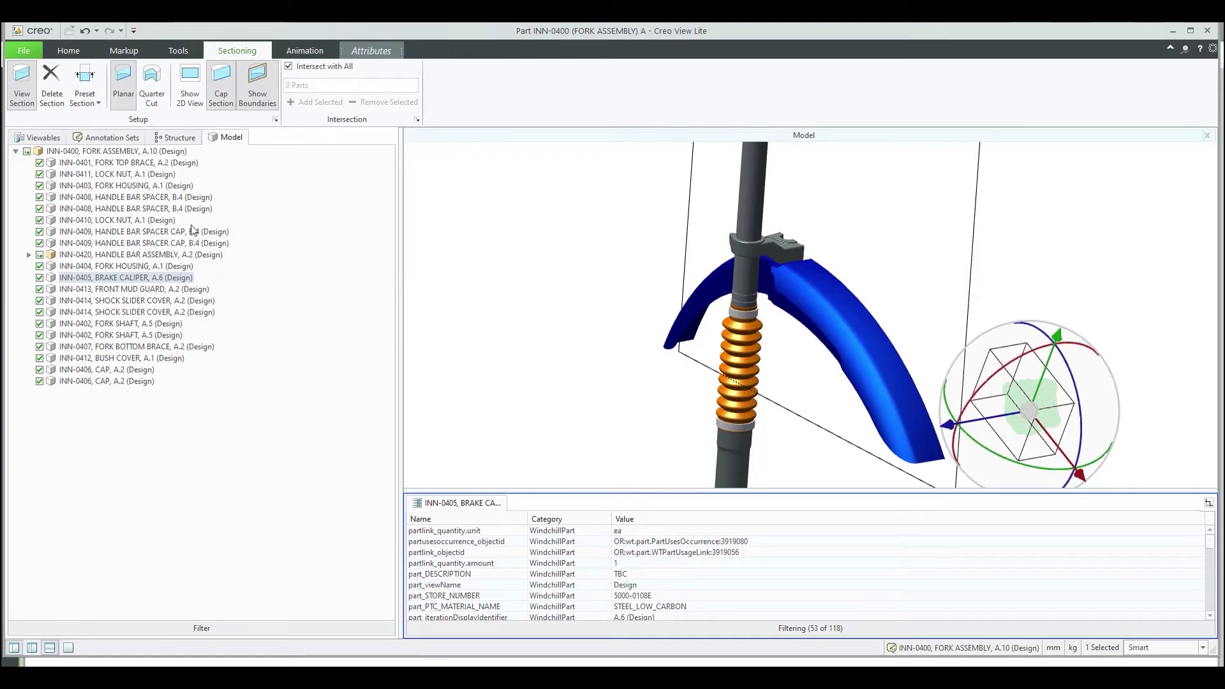
# Turn on Use tree columns in the Navigation options and apply it.
pyautogui.click(26, 51)
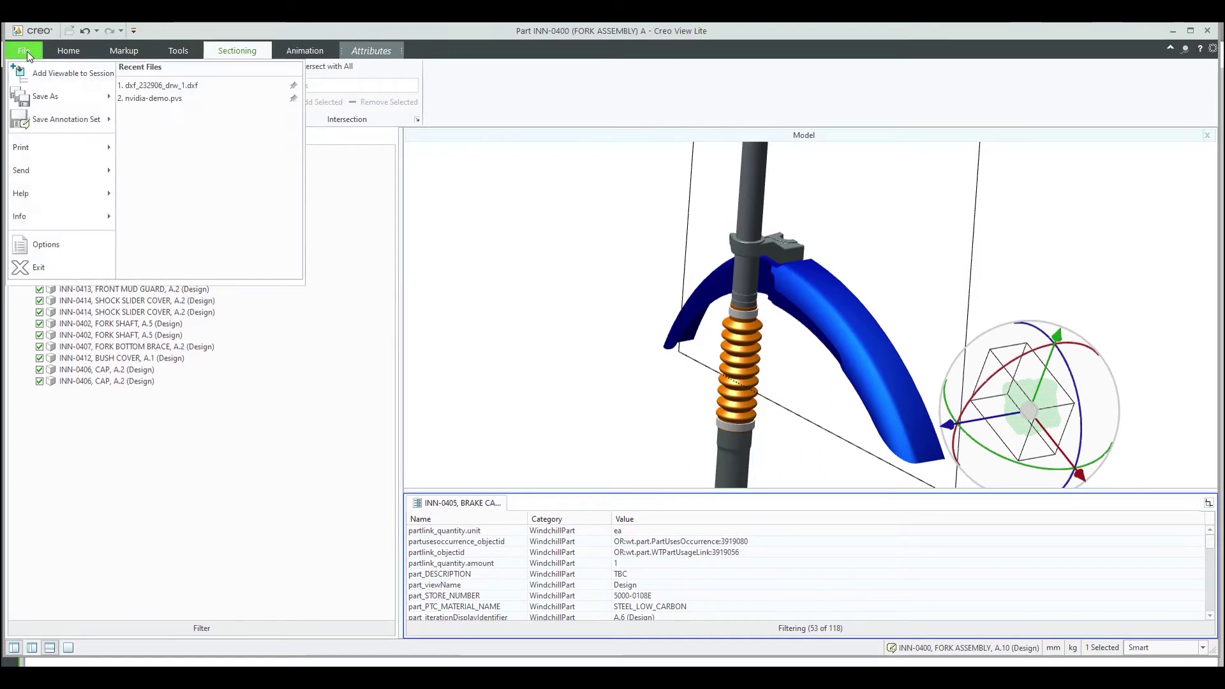
pyautogui.click(58, 244)
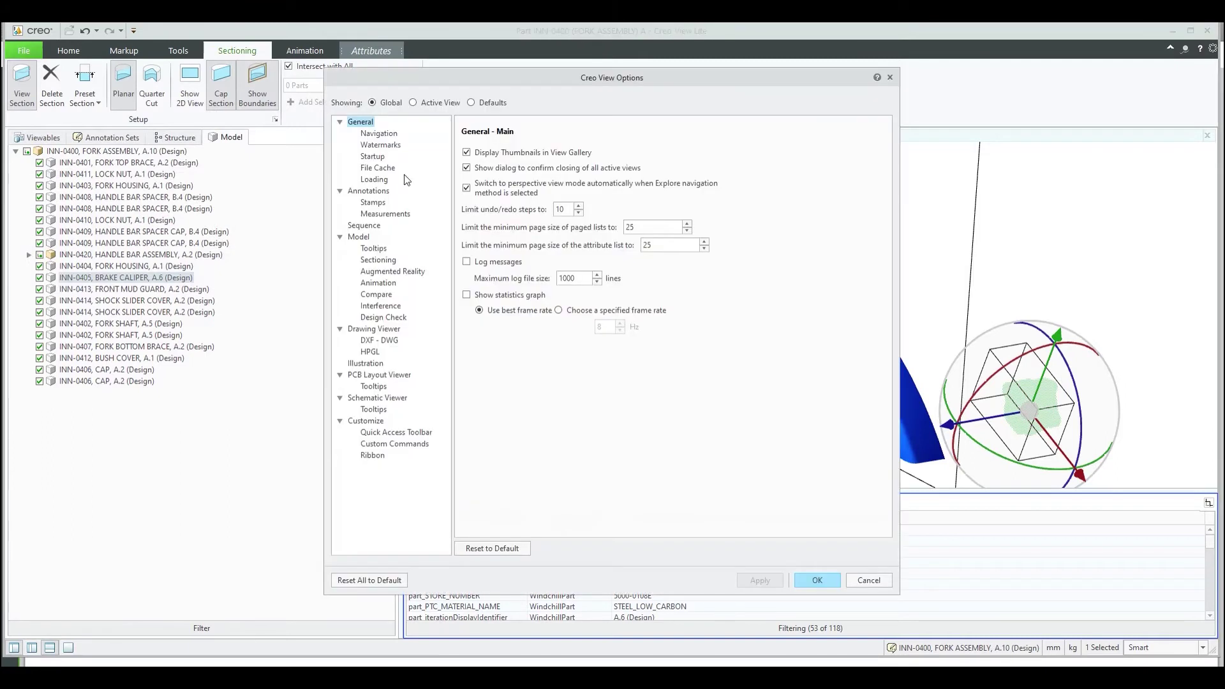
pyautogui.click(384, 134)
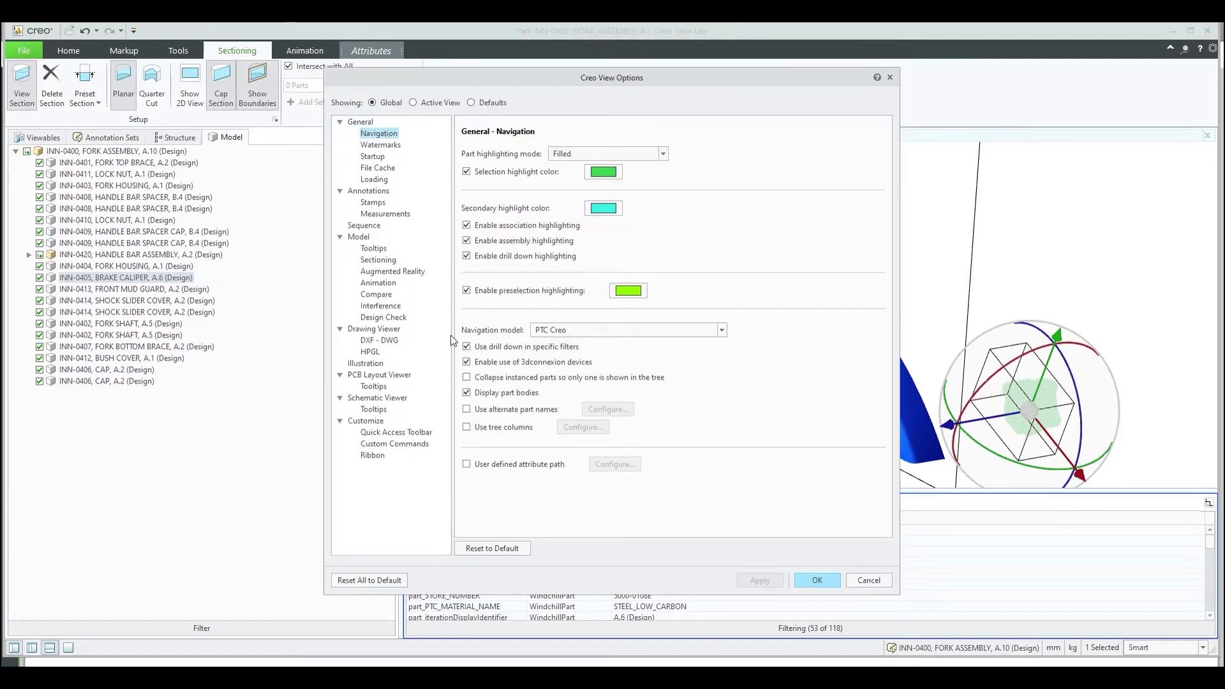
pyautogui.click(486, 430)
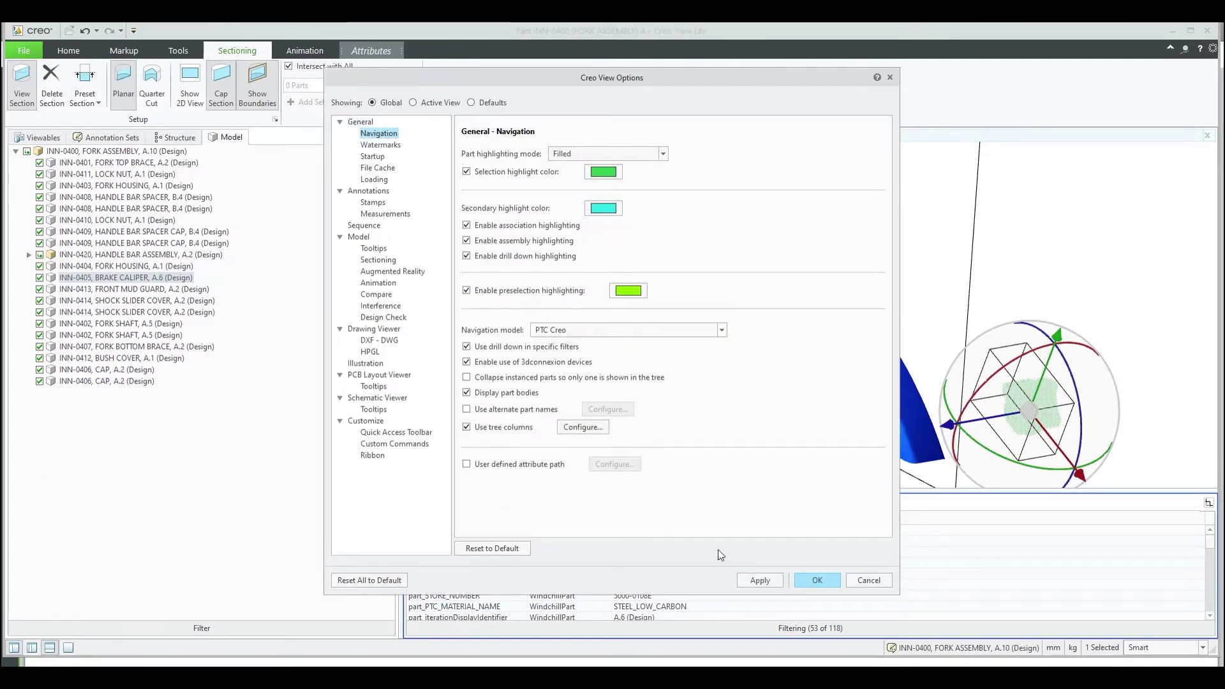
pyautogui.click(758, 578)
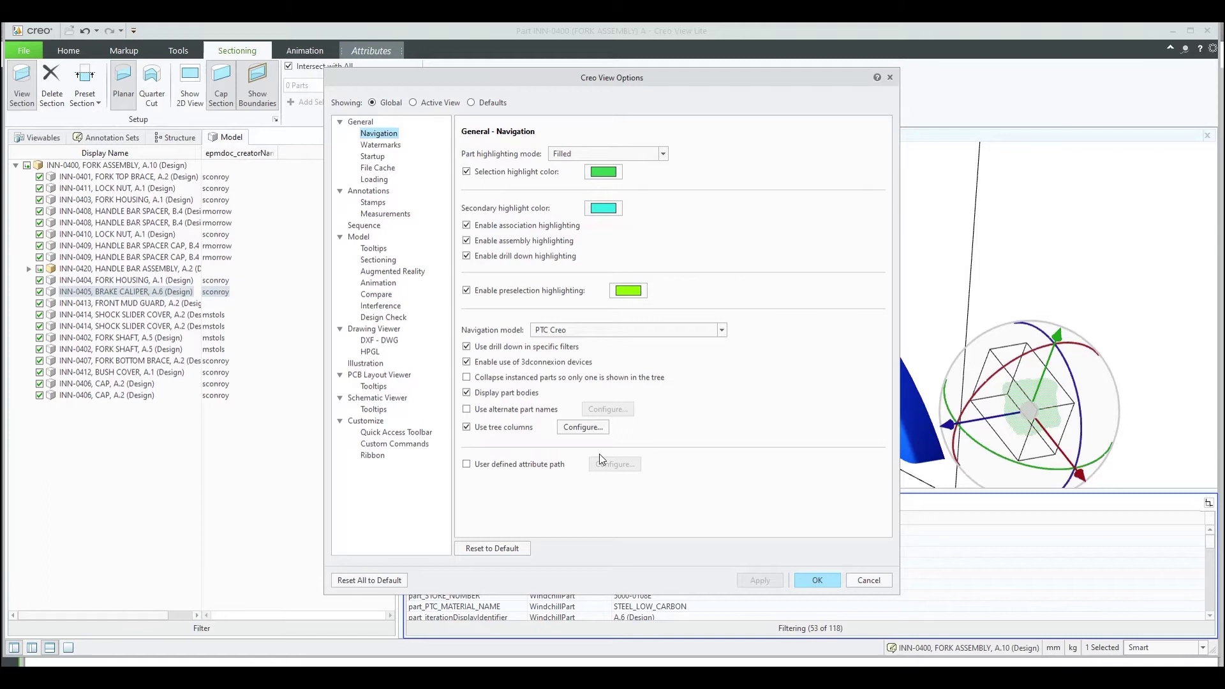
# Add epmdoc_modifyTimestamp as a model tree column.
pyautogui.click(585, 428)
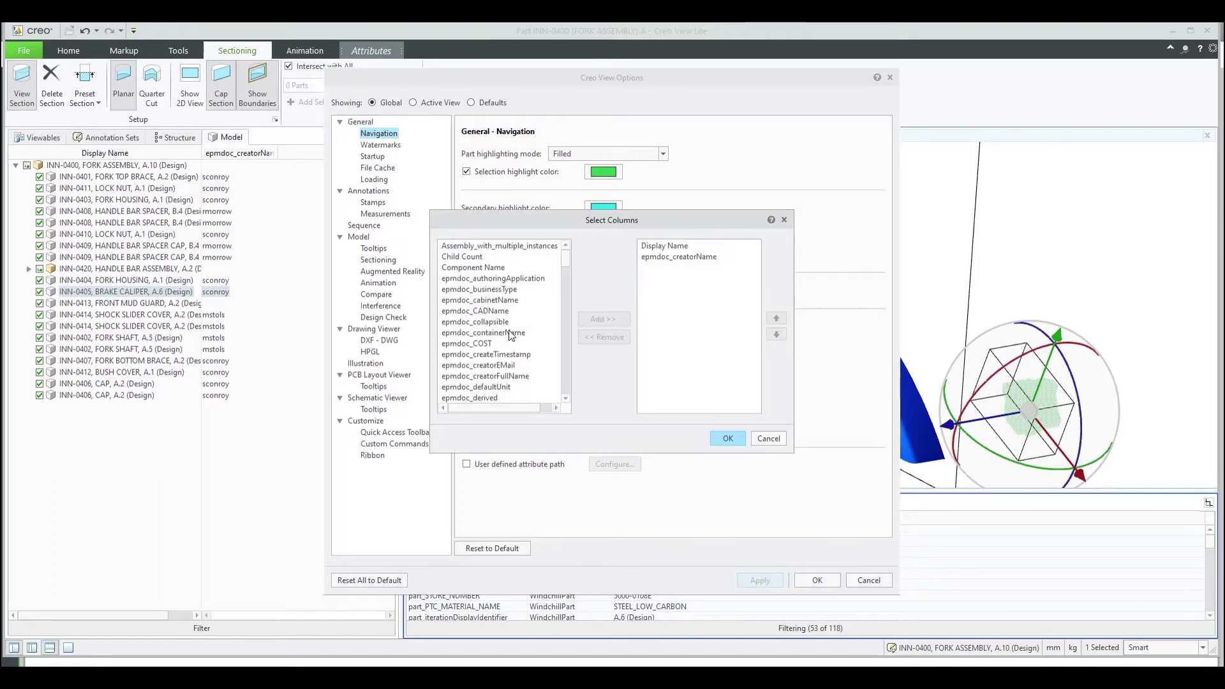
pyautogui.scroll(-7, 510, 336)
pyautogui.scroll(-6, 510, 336)
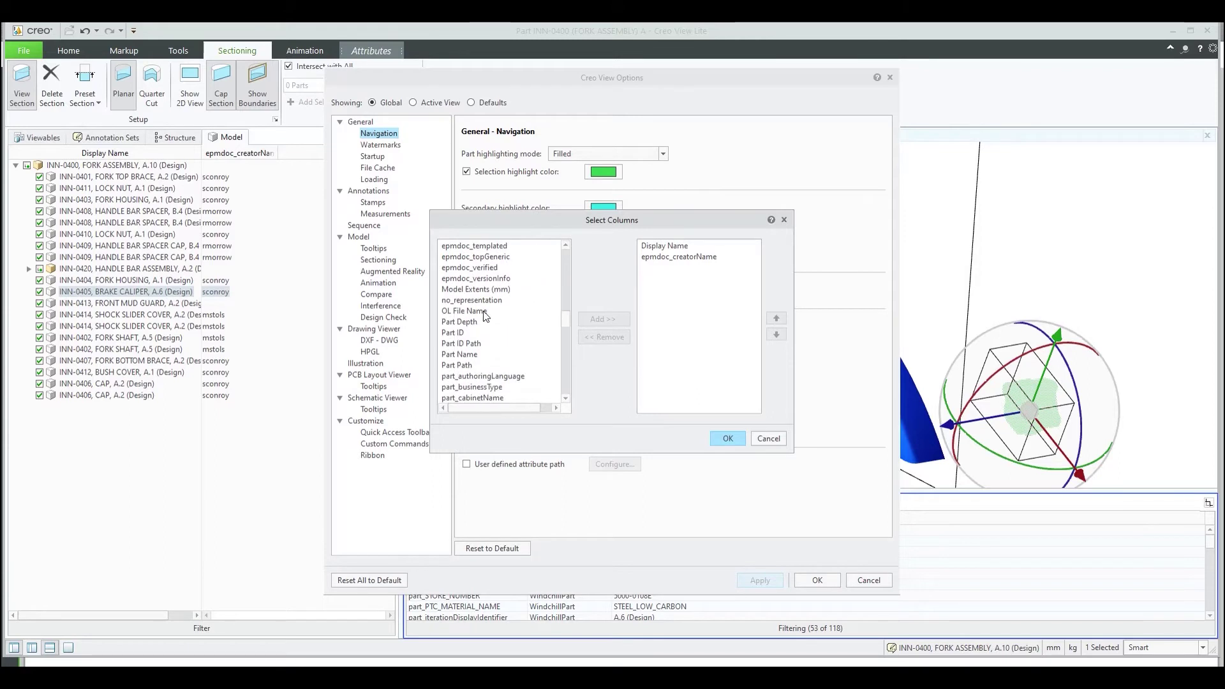
pyautogui.scroll(6, 497, 370)
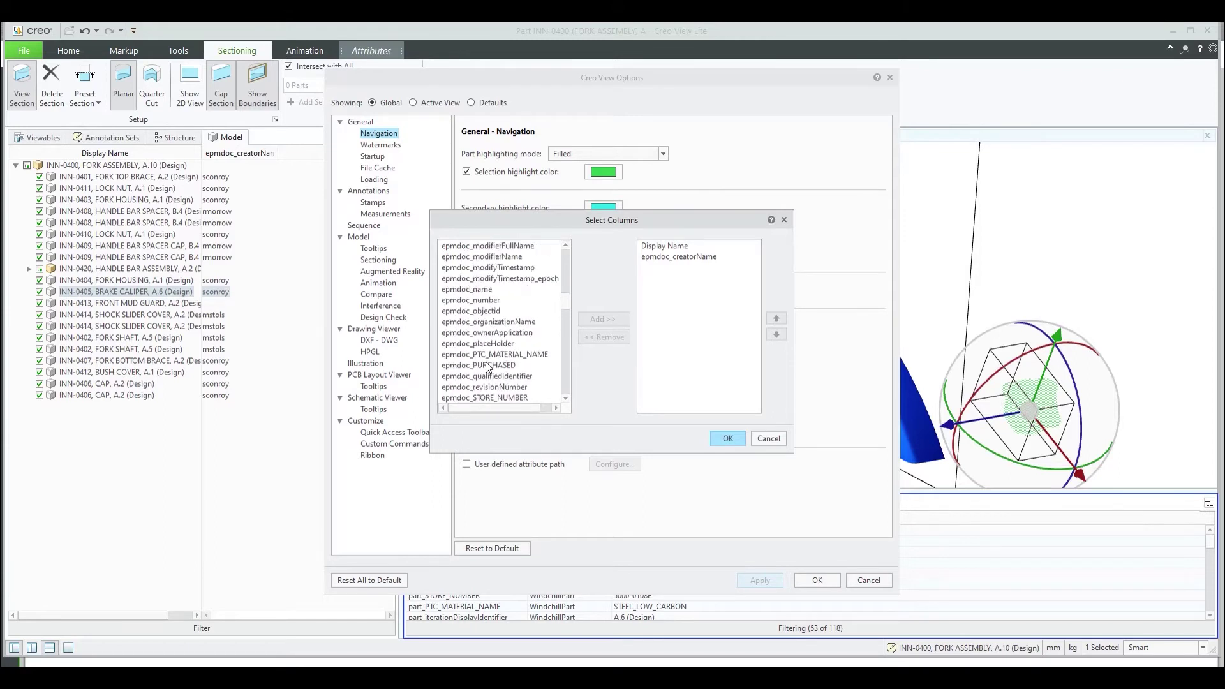
pyautogui.click(498, 268)
pyautogui.click(603, 319)
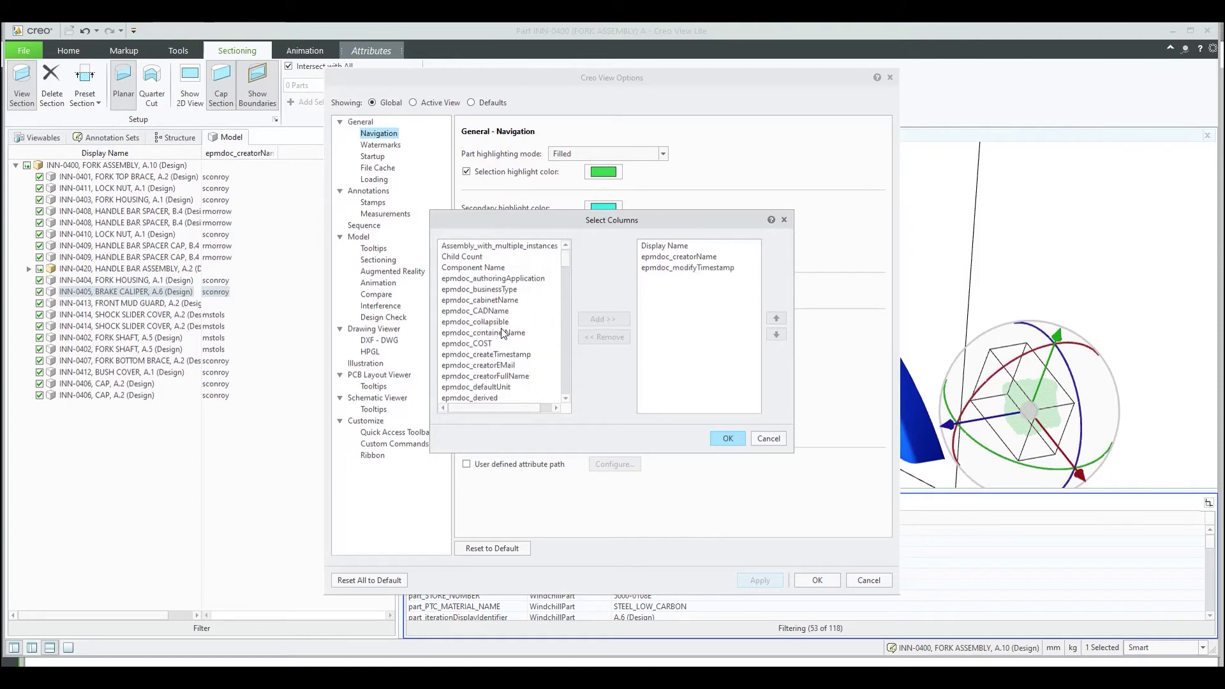
# Add epmdoc_PURCHASED and epmdoc_lifeCycleState columns and confirm the options.
pyautogui.scroll(-1, 500, 328)
pyautogui.scroll(-6, 549, 352)
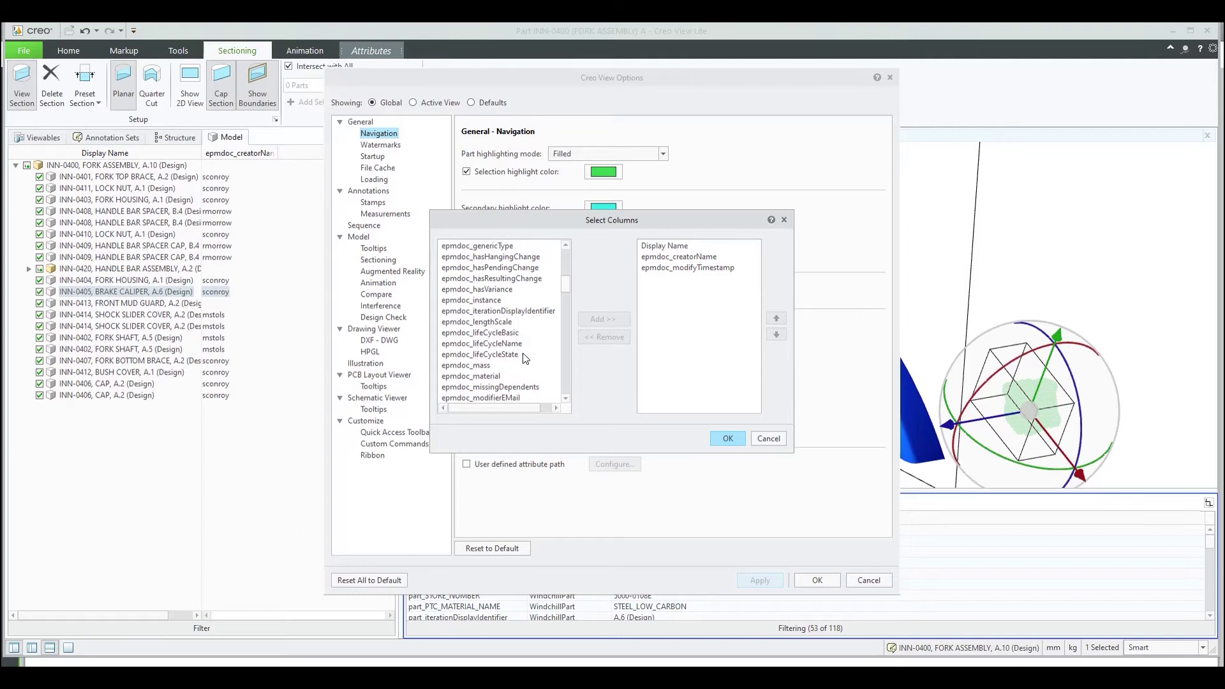
pyautogui.scroll(-5, 527, 360)
pyautogui.click(500, 354)
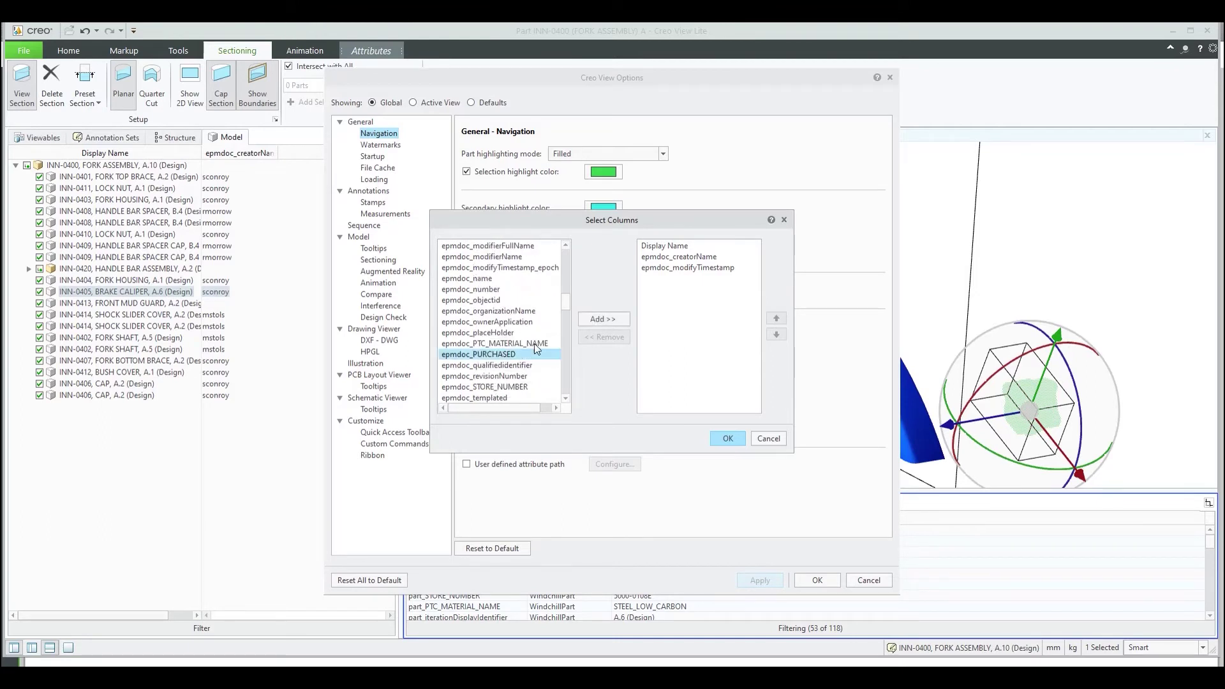
pyautogui.click(595, 319)
pyautogui.scroll(-2, 511, 361)
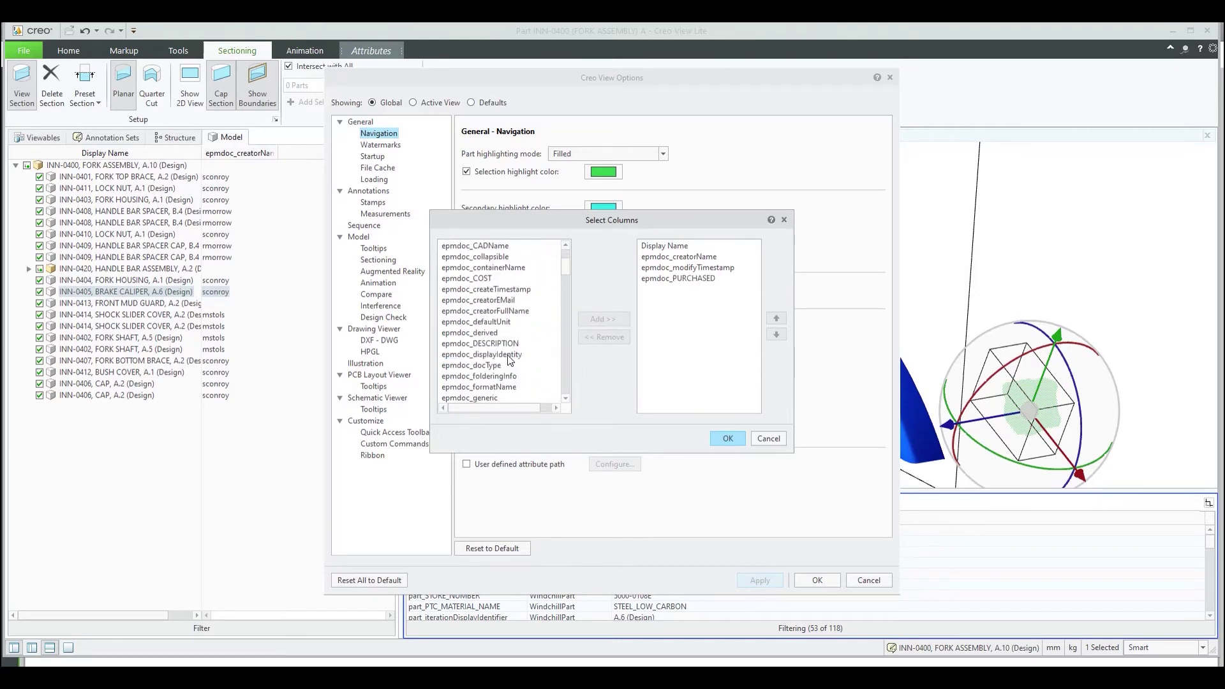
pyautogui.scroll(-4, 511, 360)
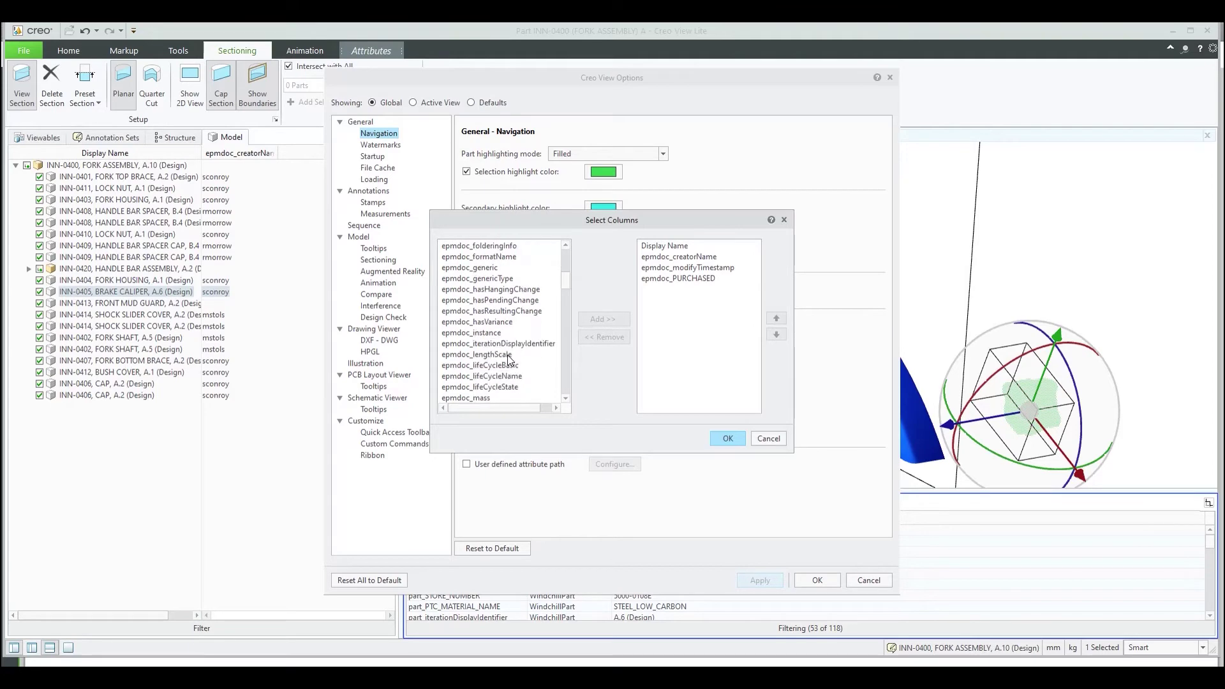
pyautogui.click(508, 386)
pyautogui.click(601, 320)
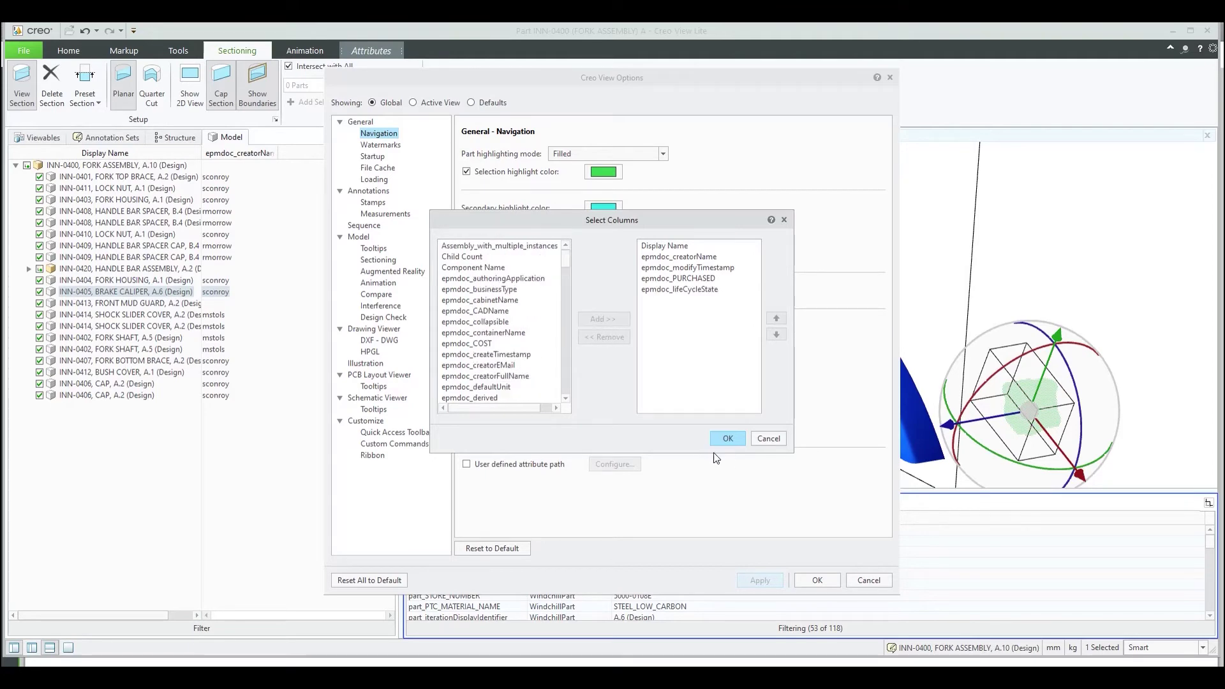
pyautogui.click(727, 438)
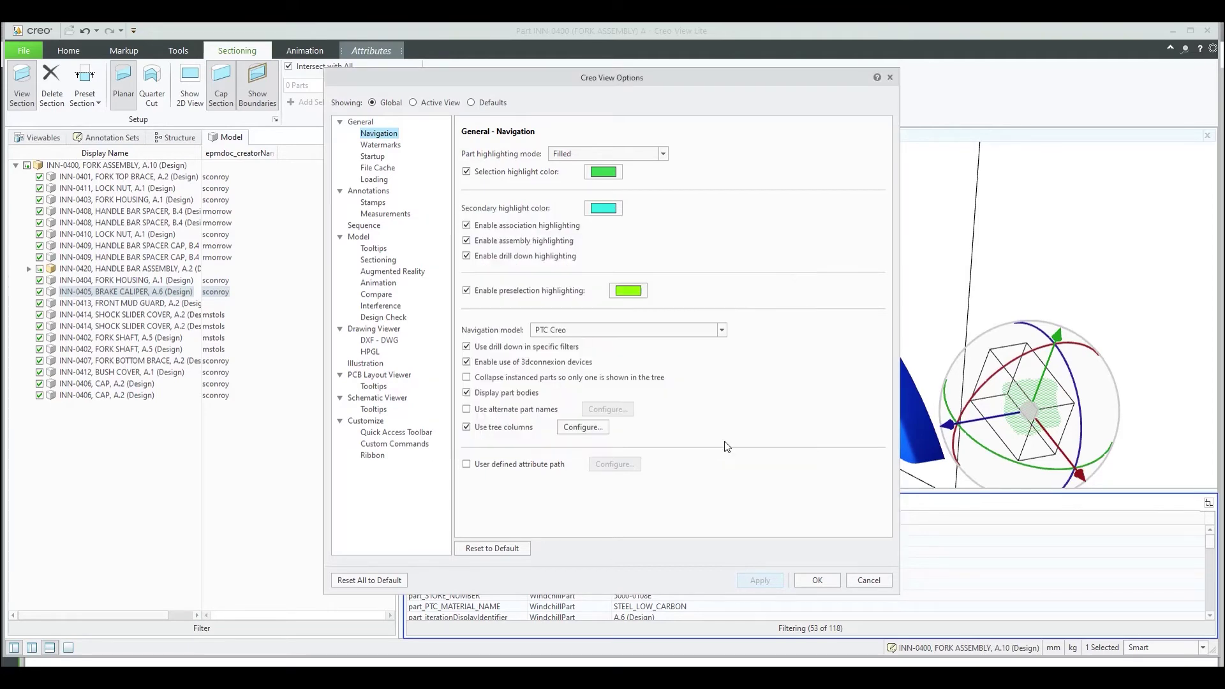
pyautogui.click(819, 580)
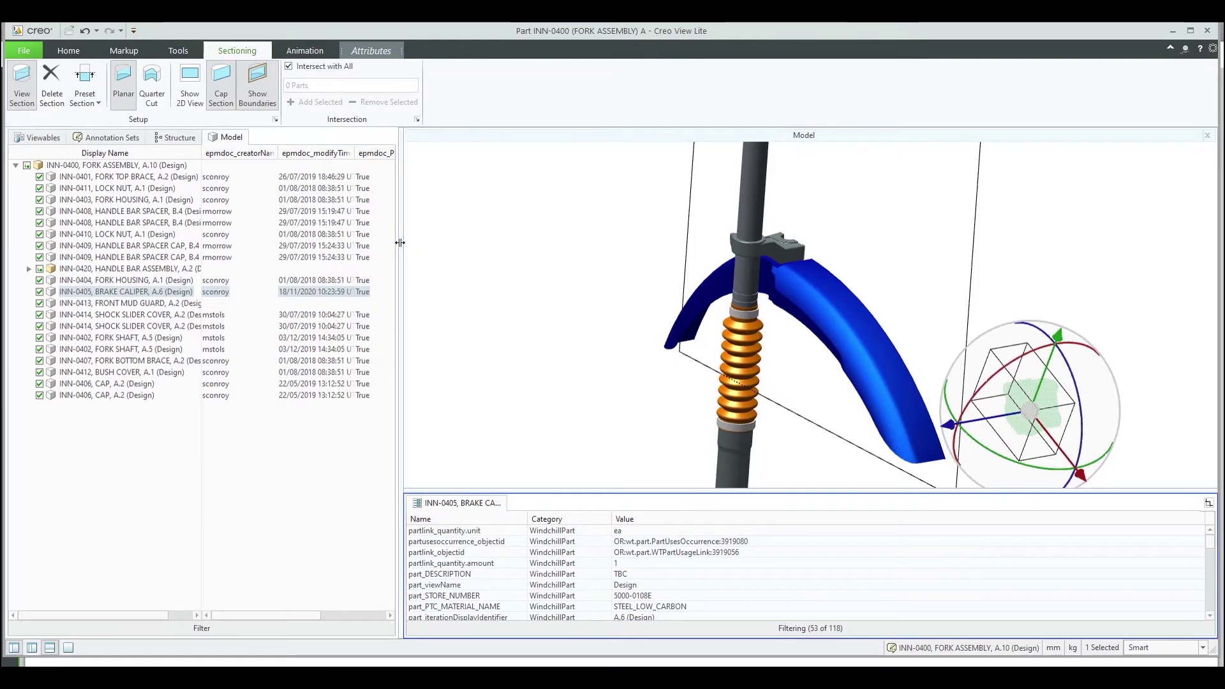
# Widen the part tree to check the new columns, then narrow it and hide the attribute panel.
pyautogui.moveTo(400, 247); pyautogui.dragTo(625, 248)
pyautogui.moveTo(356, 154); pyautogui.dragTo(428, 156)
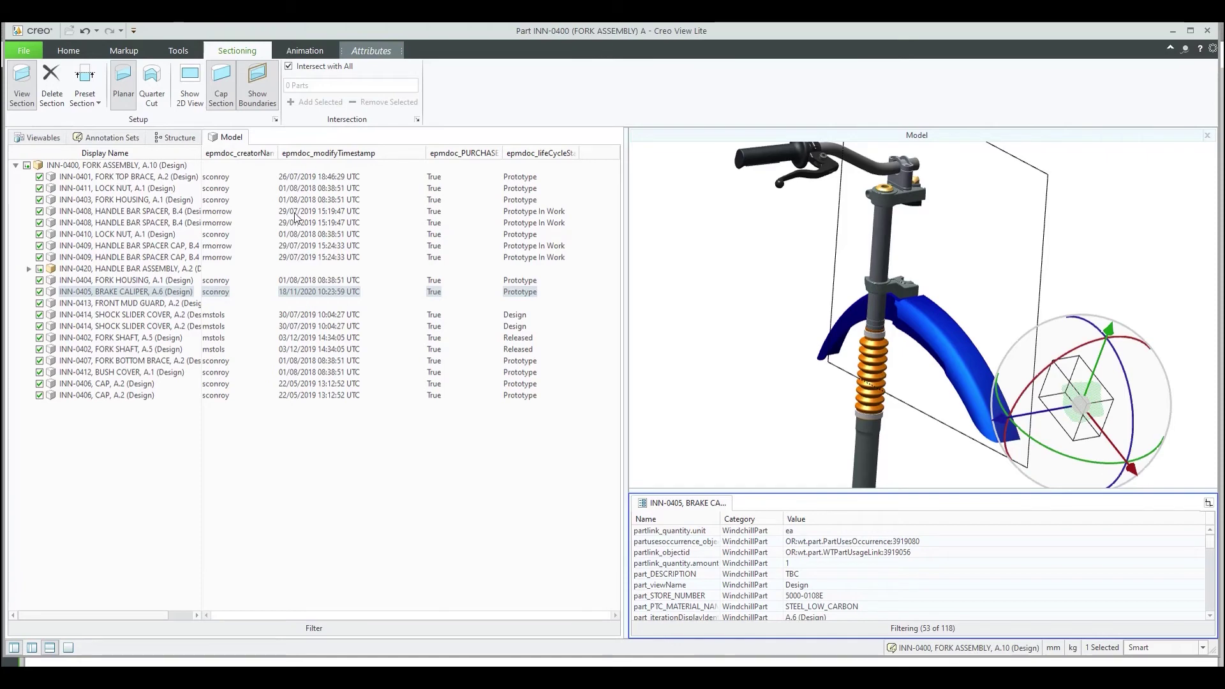
pyautogui.moveTo(623, 265); pyautogui.dragTo(262, 288)
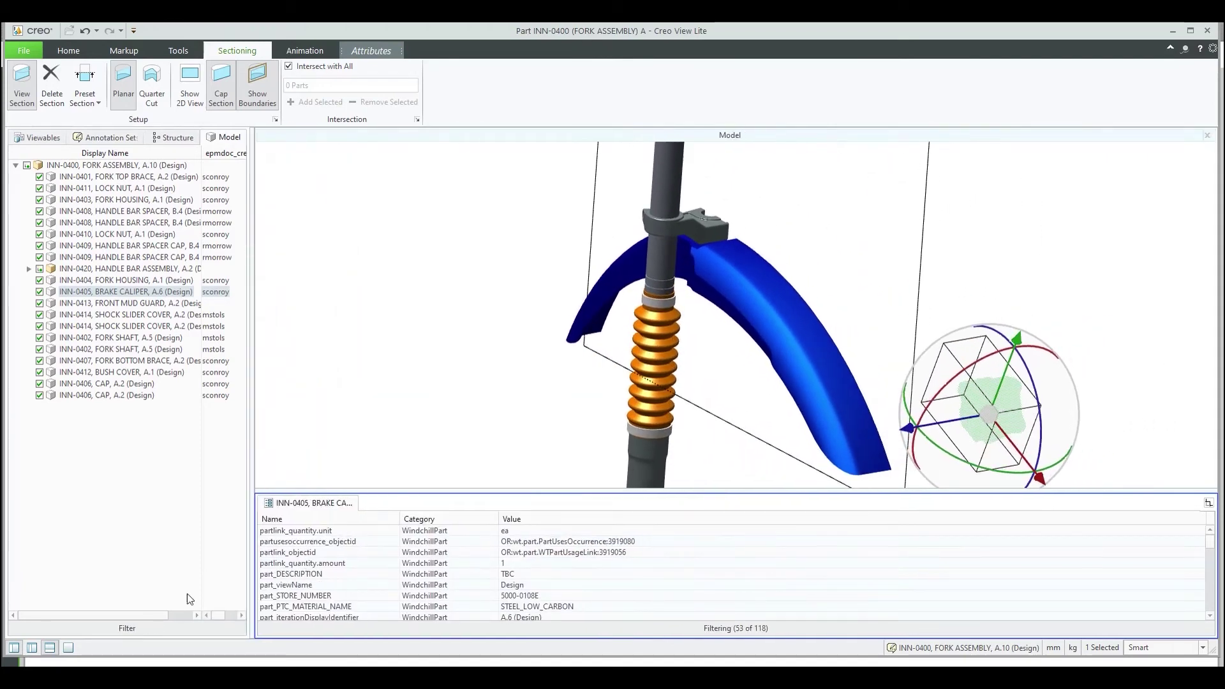
pyautogui.click(50, 648)
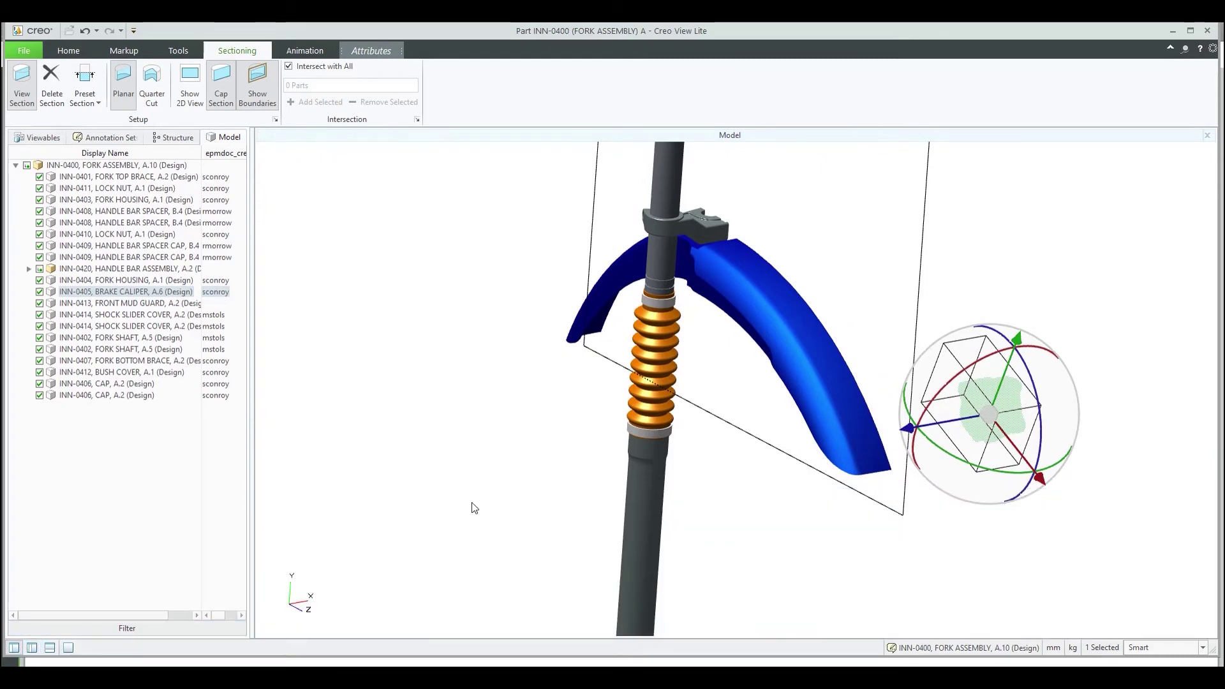
# Zoom out, deselect the brake caliper and spin the fork to a side view with the handlebar.
pyautogui.click(582, 530)
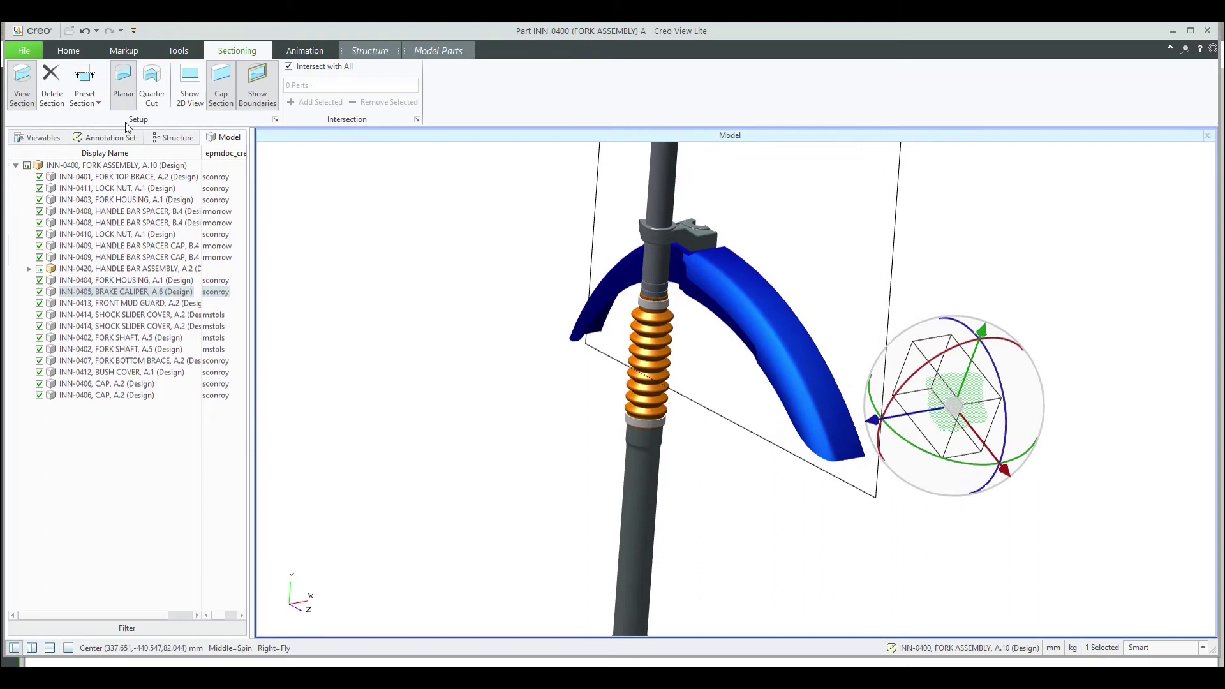
pyautogui.click(69, 51)
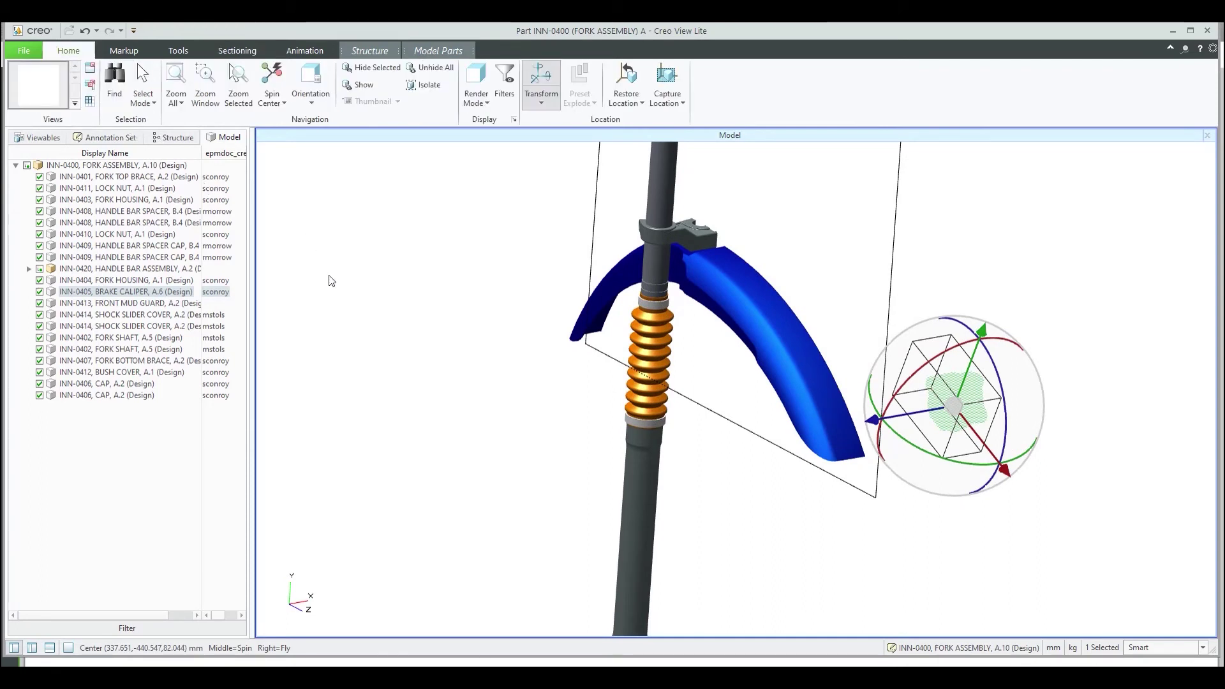
pyautogui.moveTo(776, 506); pyautogui.dragTo(765, 403, button='middle')
pyautogui.click(872, 347)
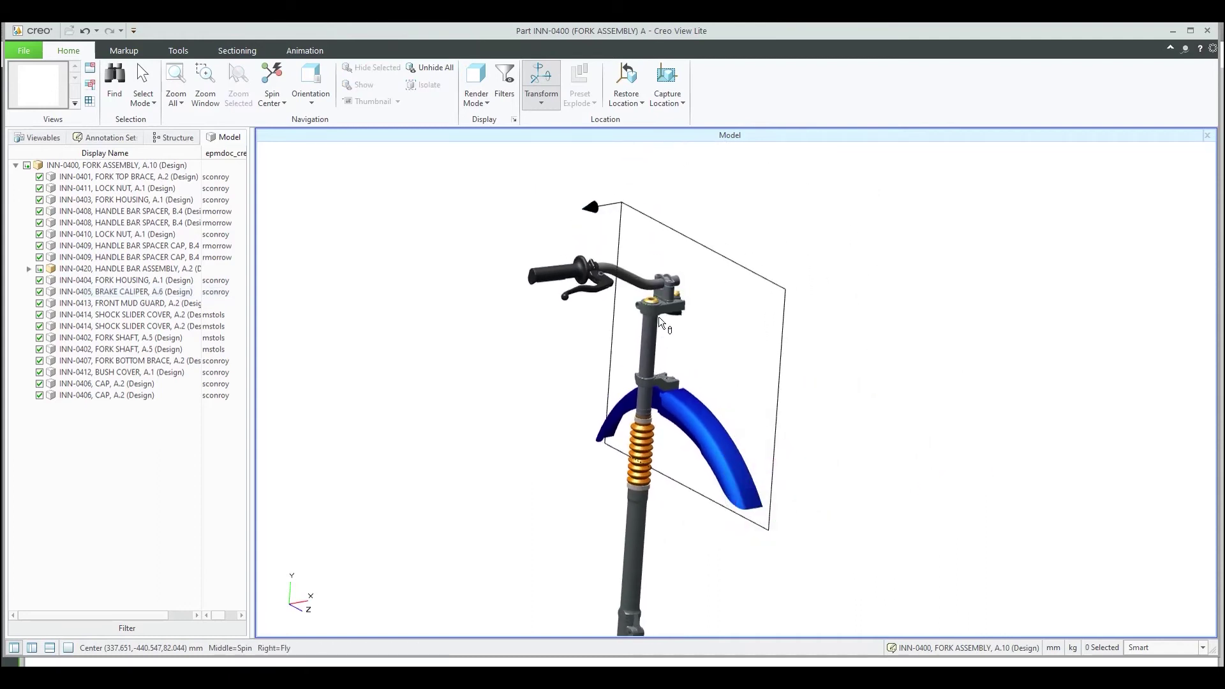
pyautogui.moveTo(778, 456); pyautogui.dragTo(727, 398, button='middle')
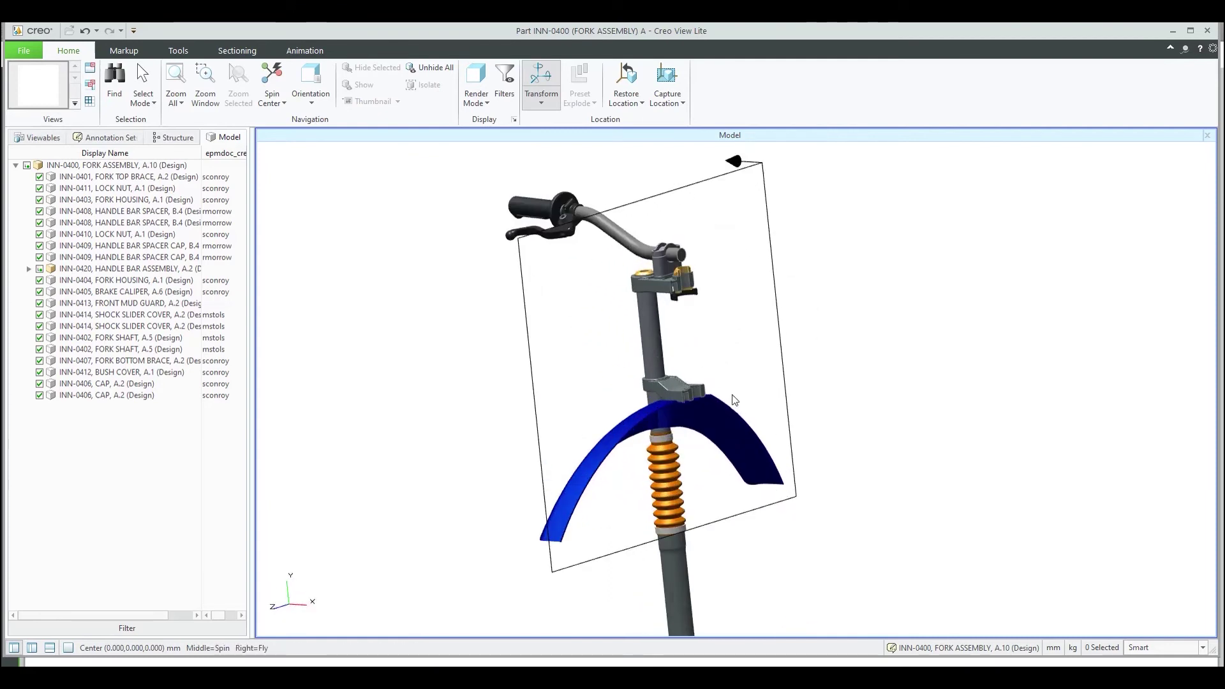
# Add a leader note on the front mudguard, placed to its right, reading 'Check this face for missing dimensions'.
pyautogui.click(178, 51)
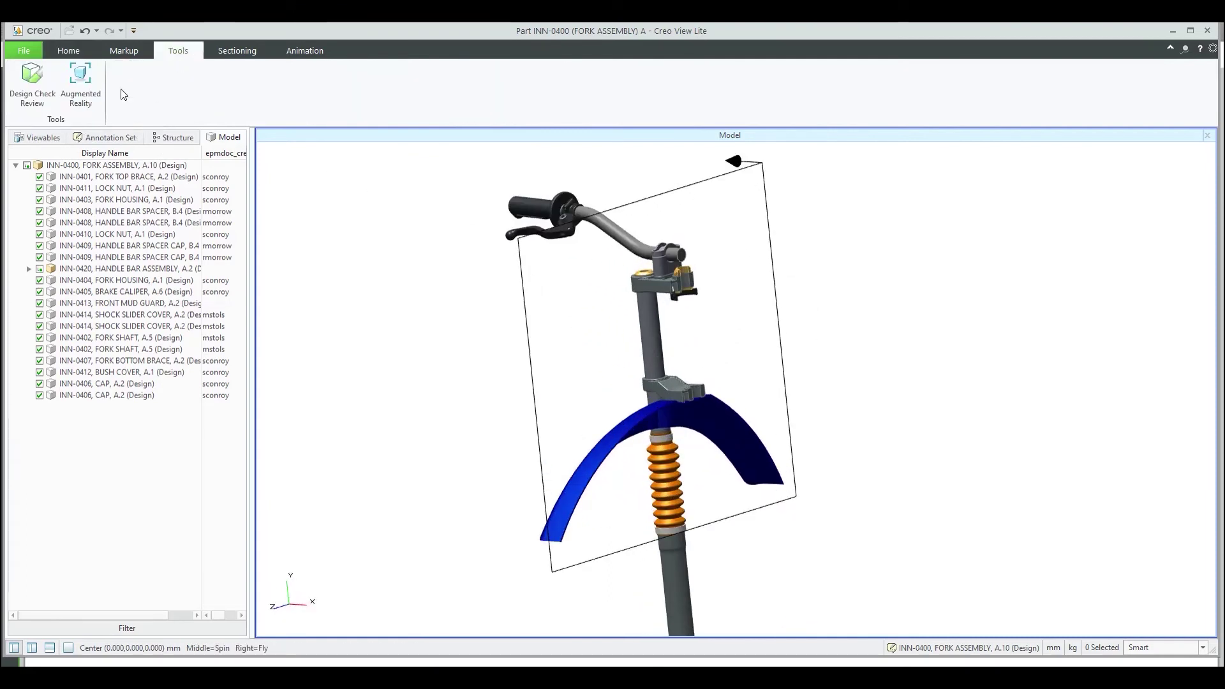
pyautogui.click(124, 52)
pyautogui.click(19, 98)
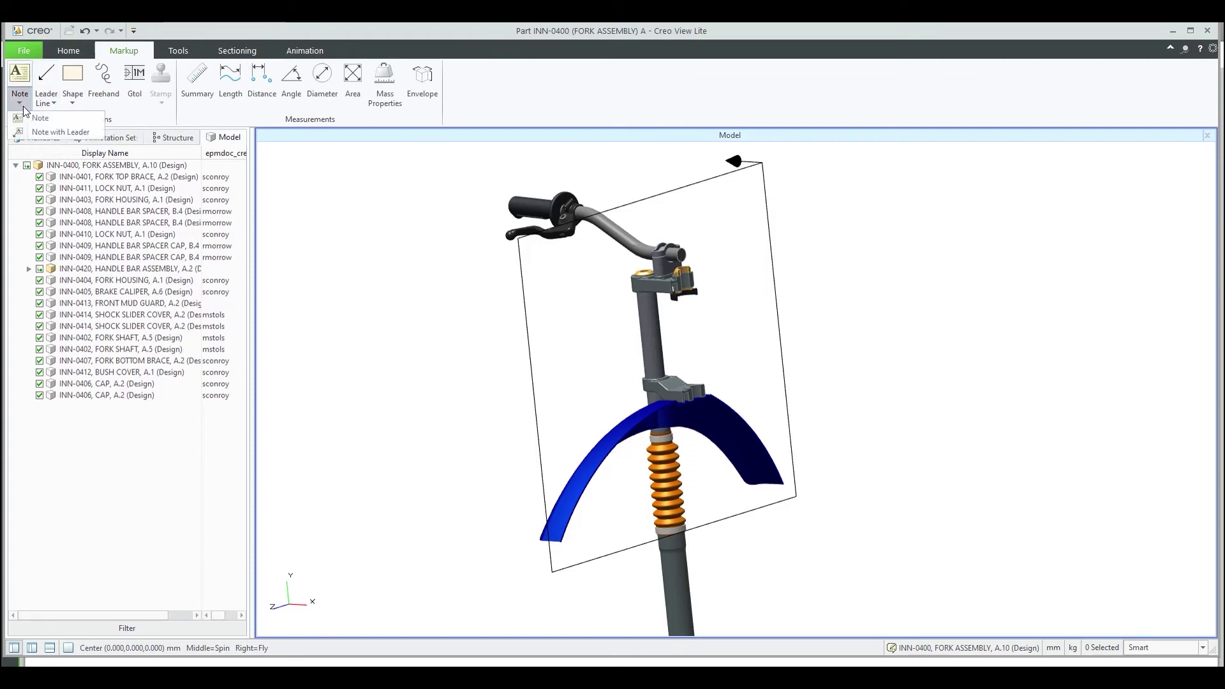
pyautogui.click(60, 132)
pyautogui.click(745, 439)
pyautogui.click(936, 395)
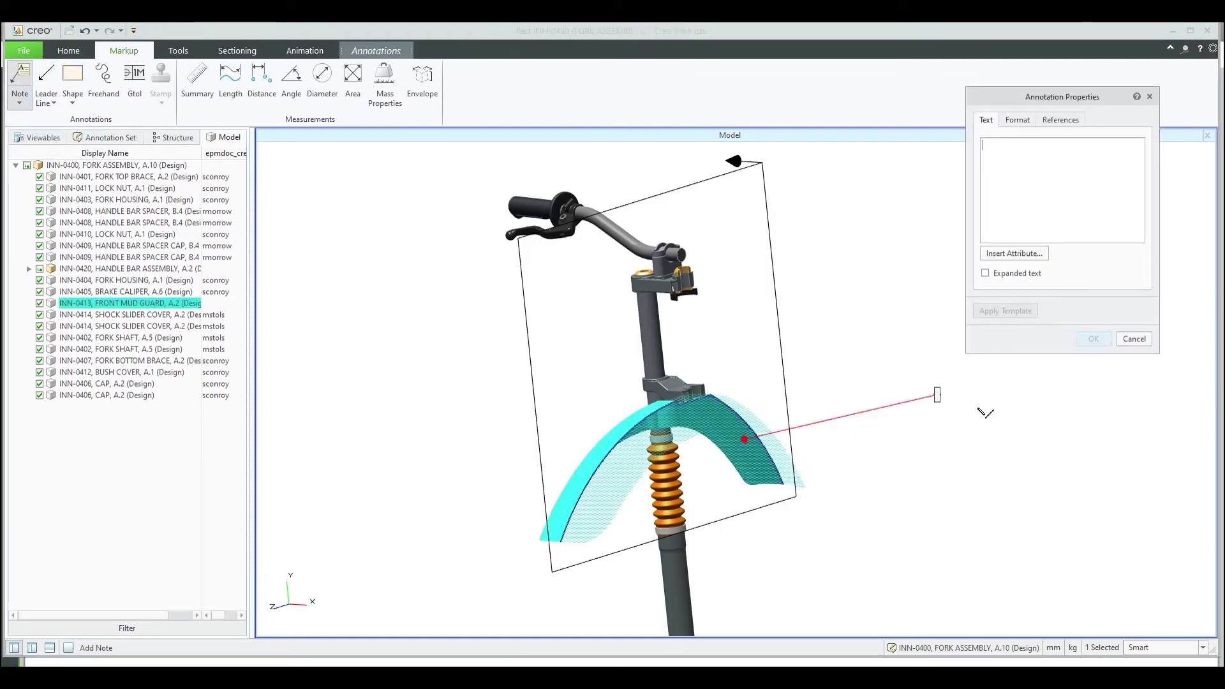
pyautogui.write('Chec')
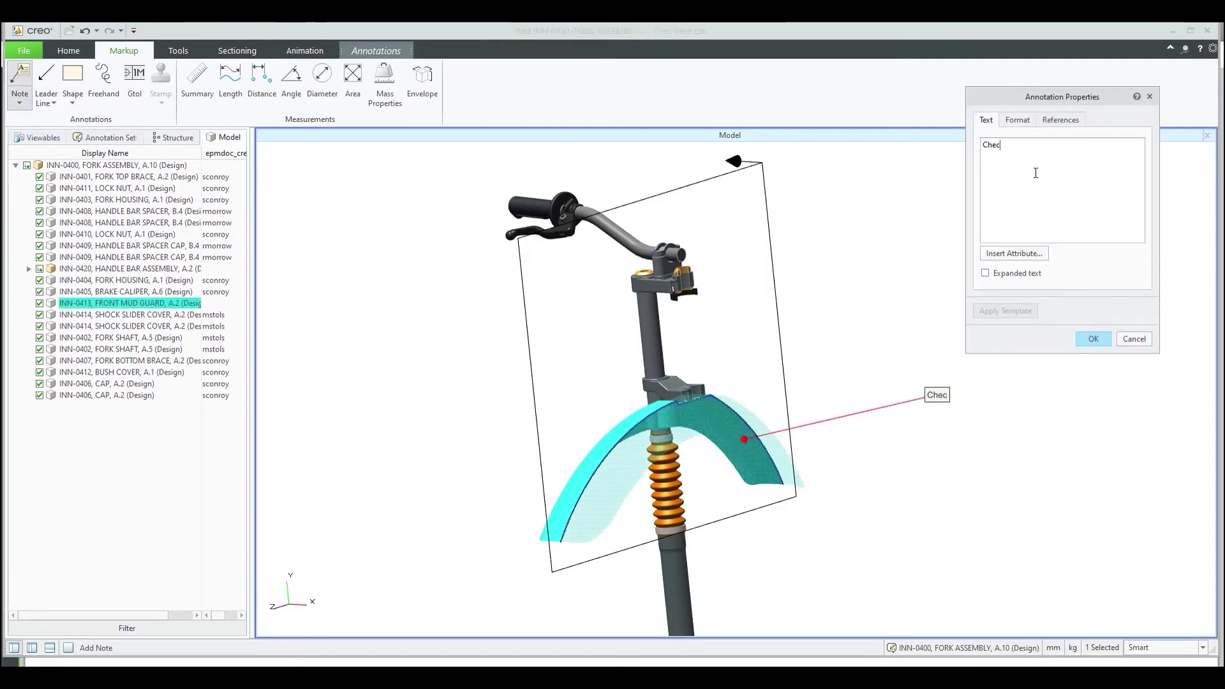
pyautogui.write('k this ')
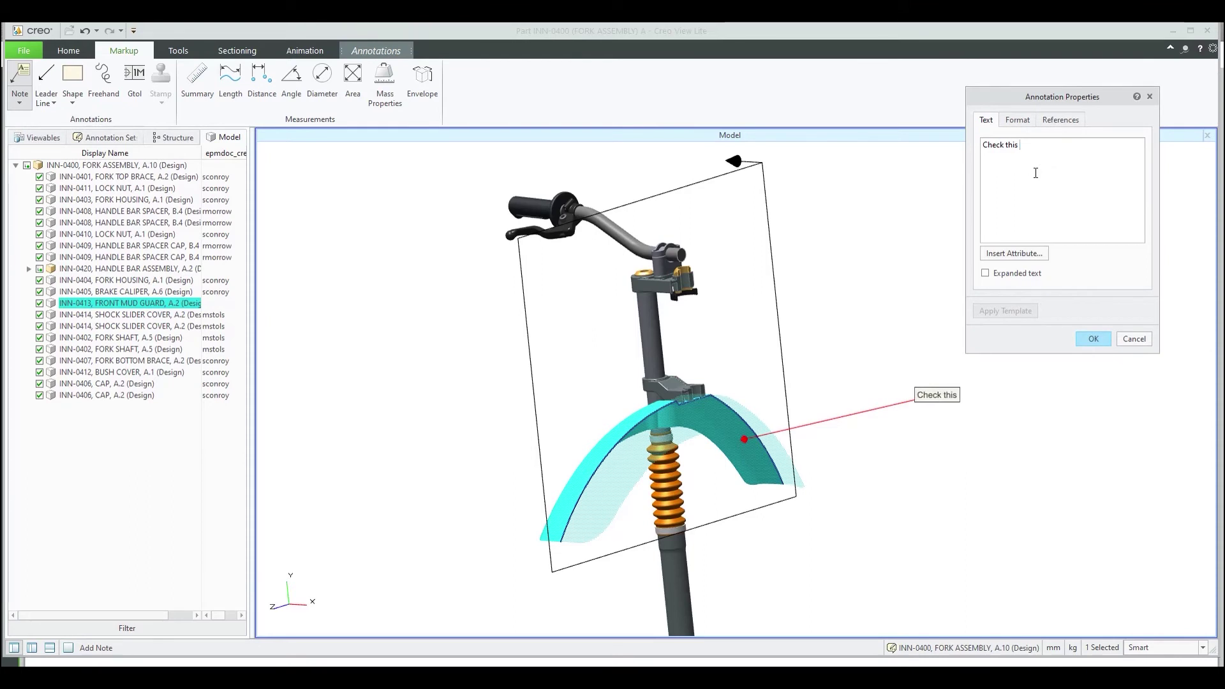
pyautogui.write('face fo')
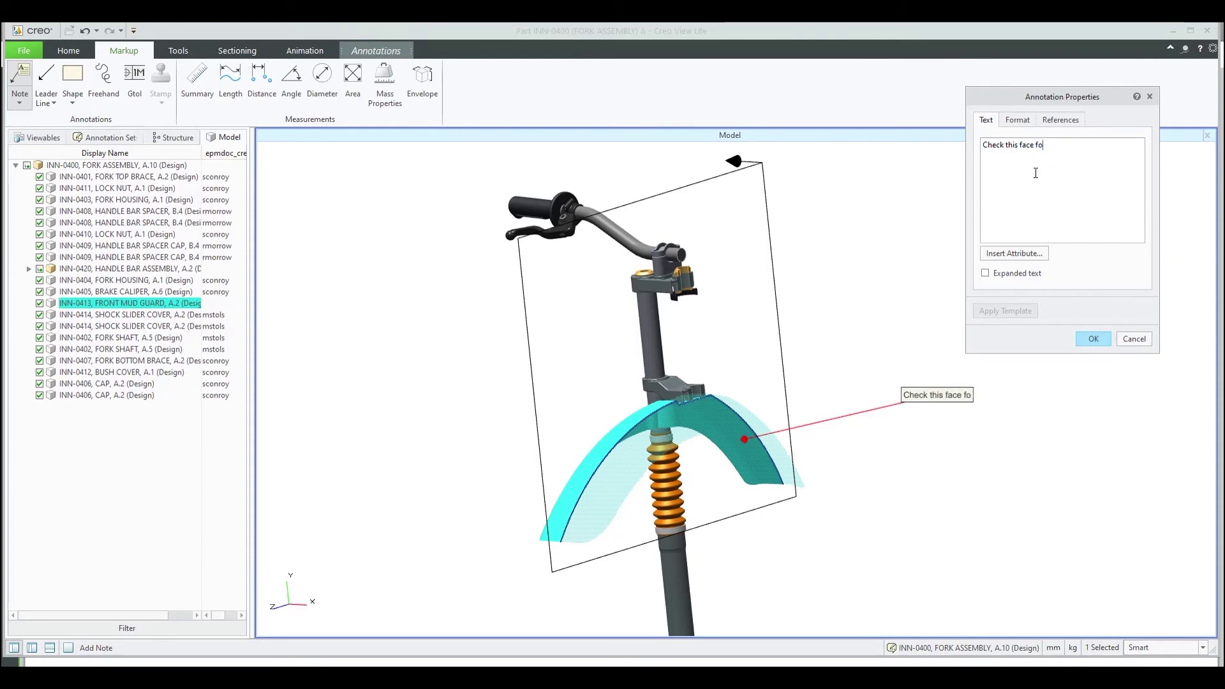
pyautogui.write('r missing ')
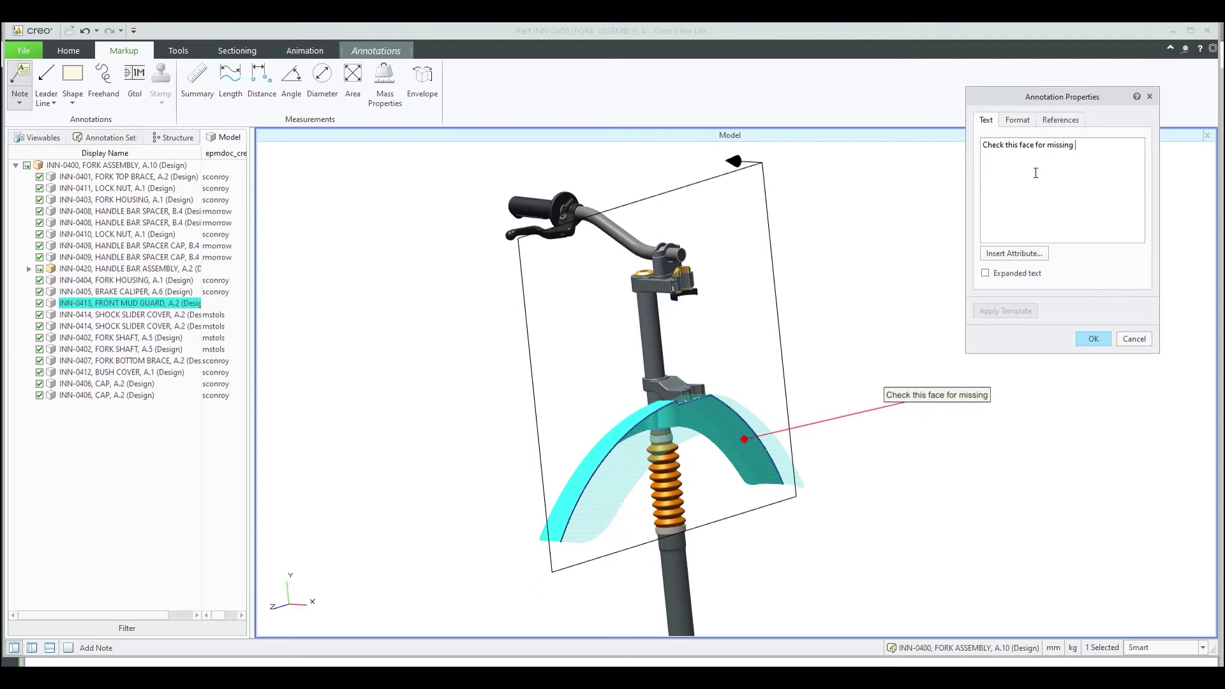
pyautogui.write('dimensions')
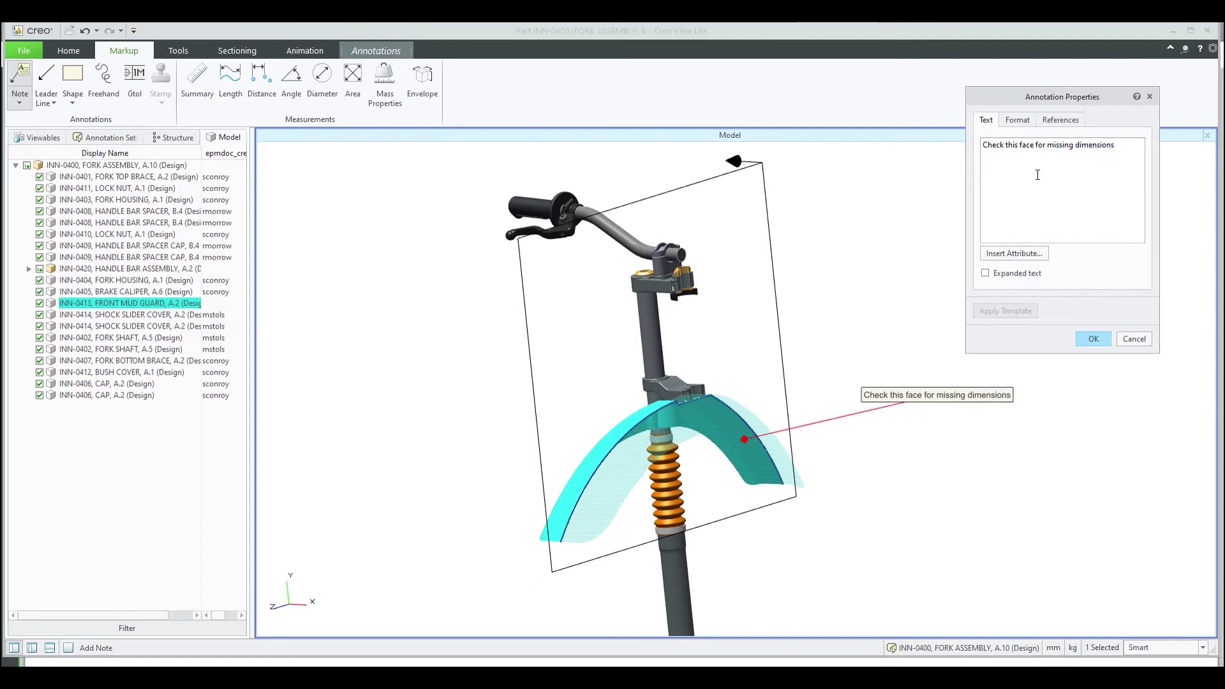
pyautogui.click(1093, 339)
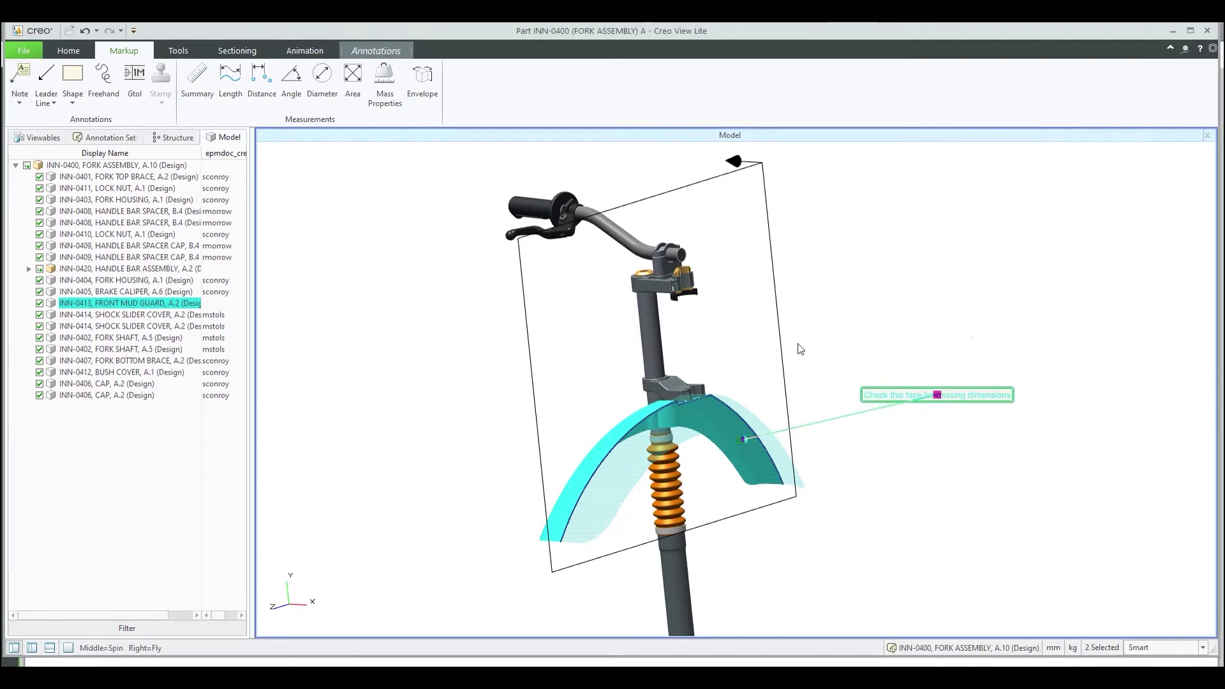
pyautogui.click(340, 302)
# Save the mudguard note as a new annotation set named 'face review'.
pyautogui.click(24, 50)
pyautogui.moveTo(63, 119)
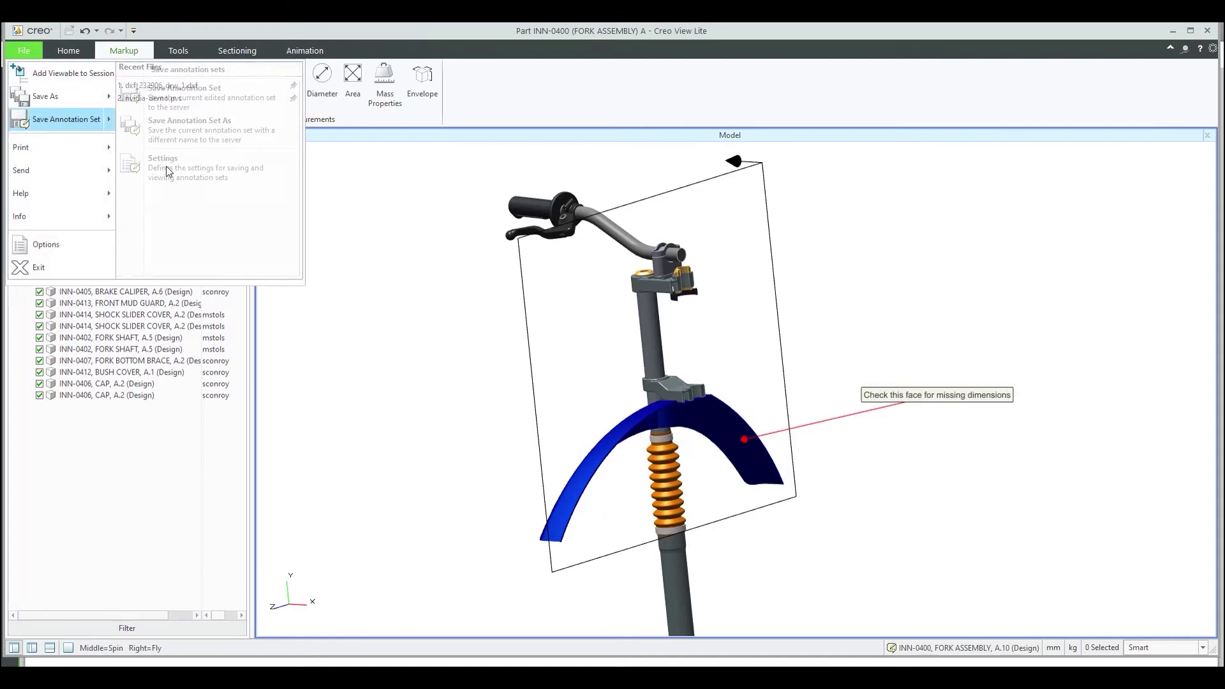
pyautogui.click(236, 105)
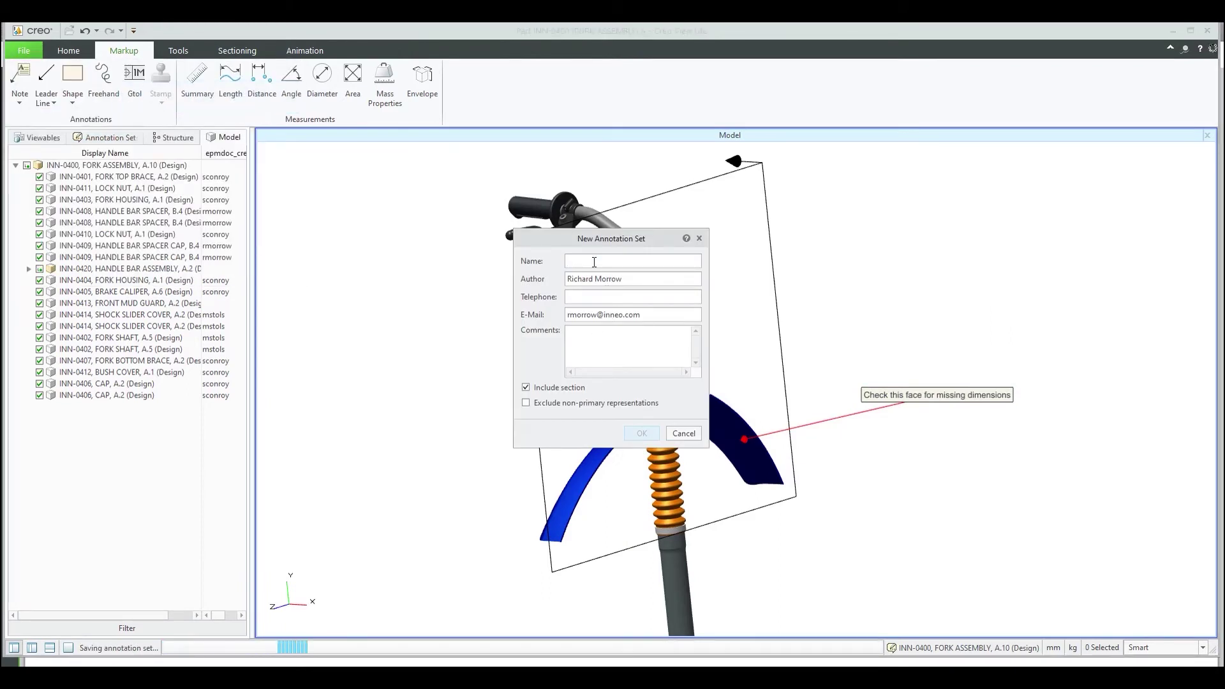
pyautogui.write('face review')
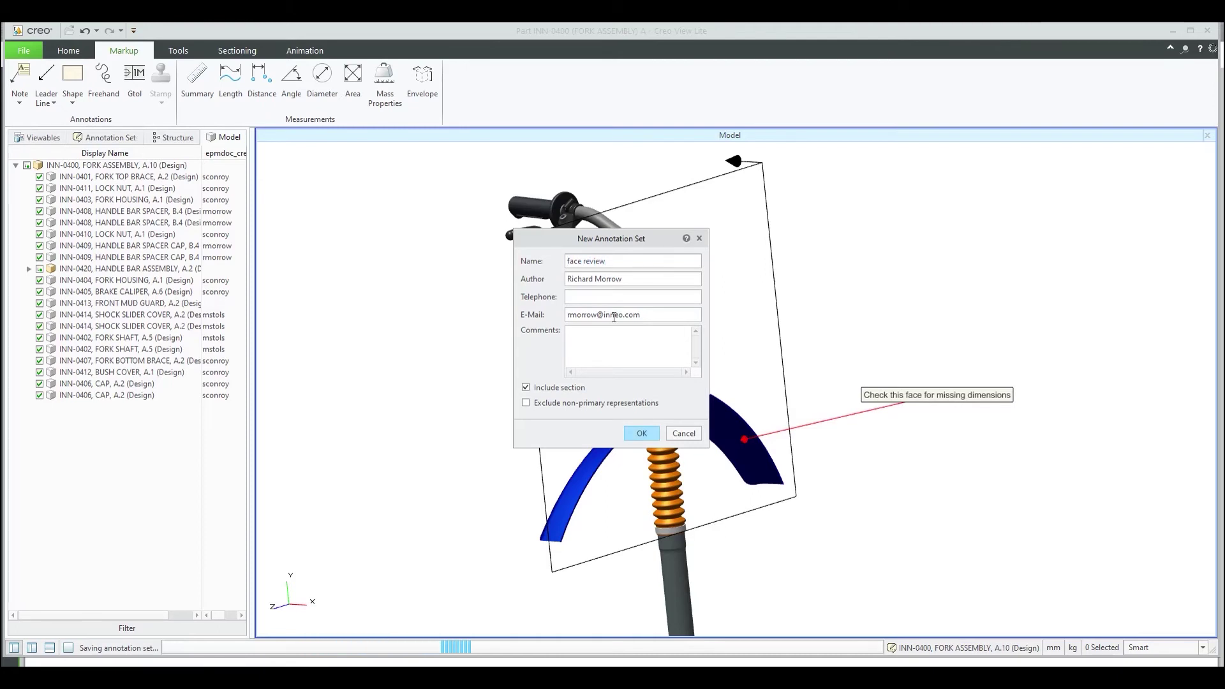
pyautogui.click(638, 434)
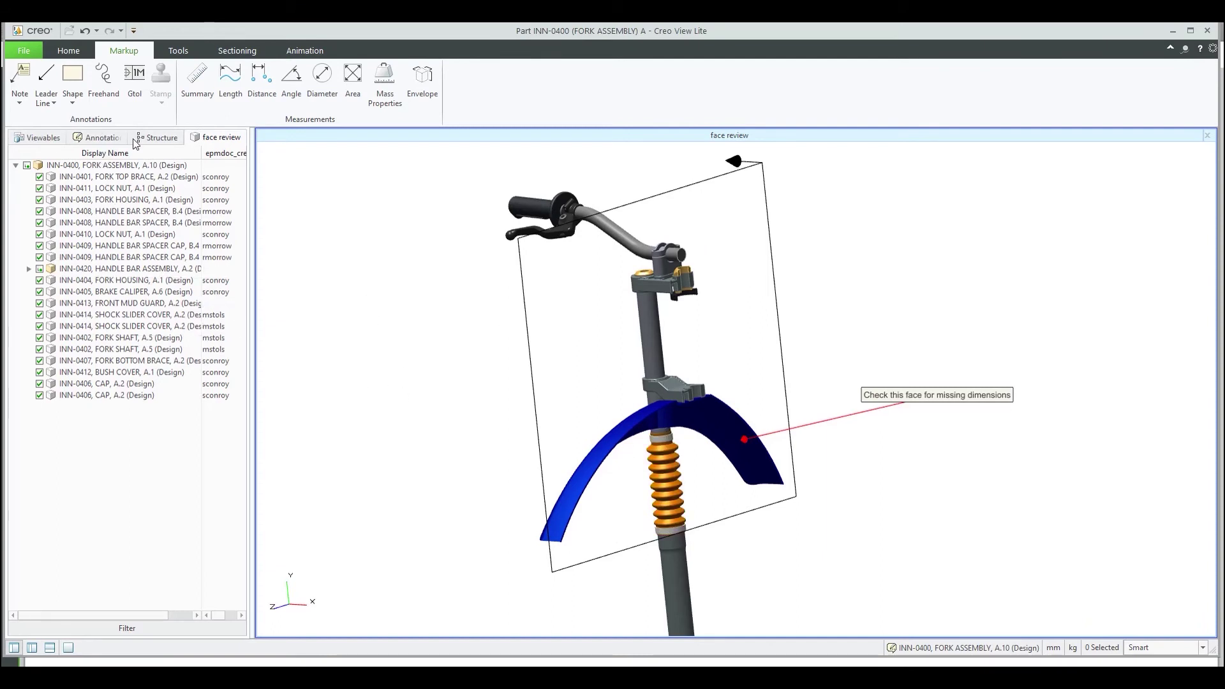
# List the saved annotation sets and load the Handlebar review and Section check sets.
pyautogui.click(110, 140)
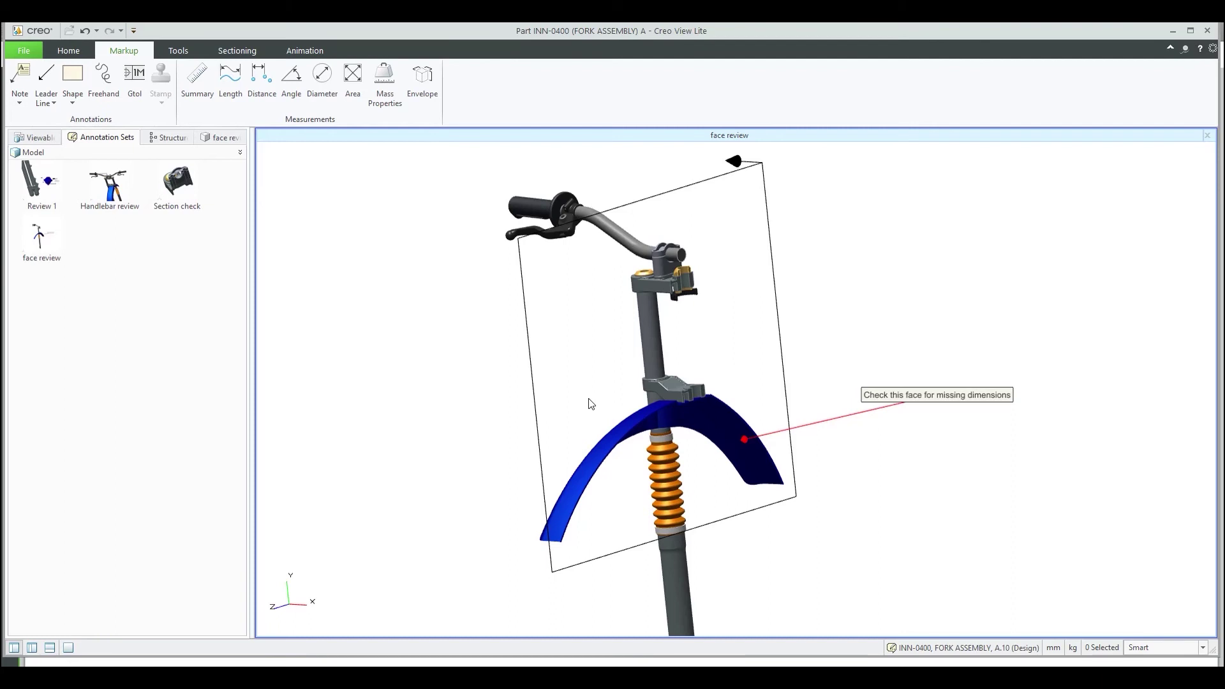
pyautogui.moveTo(737, 339); pyautogui.dragTo(745, 350, button='middle')
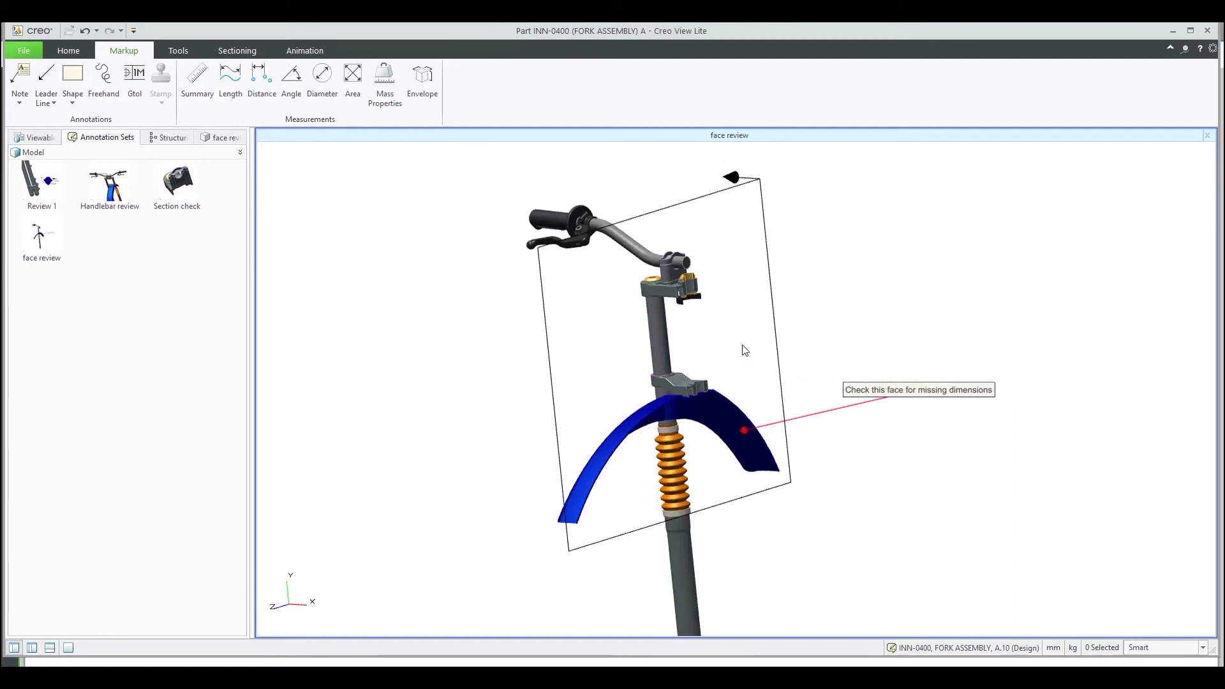
pyautogui.click(113, 188)
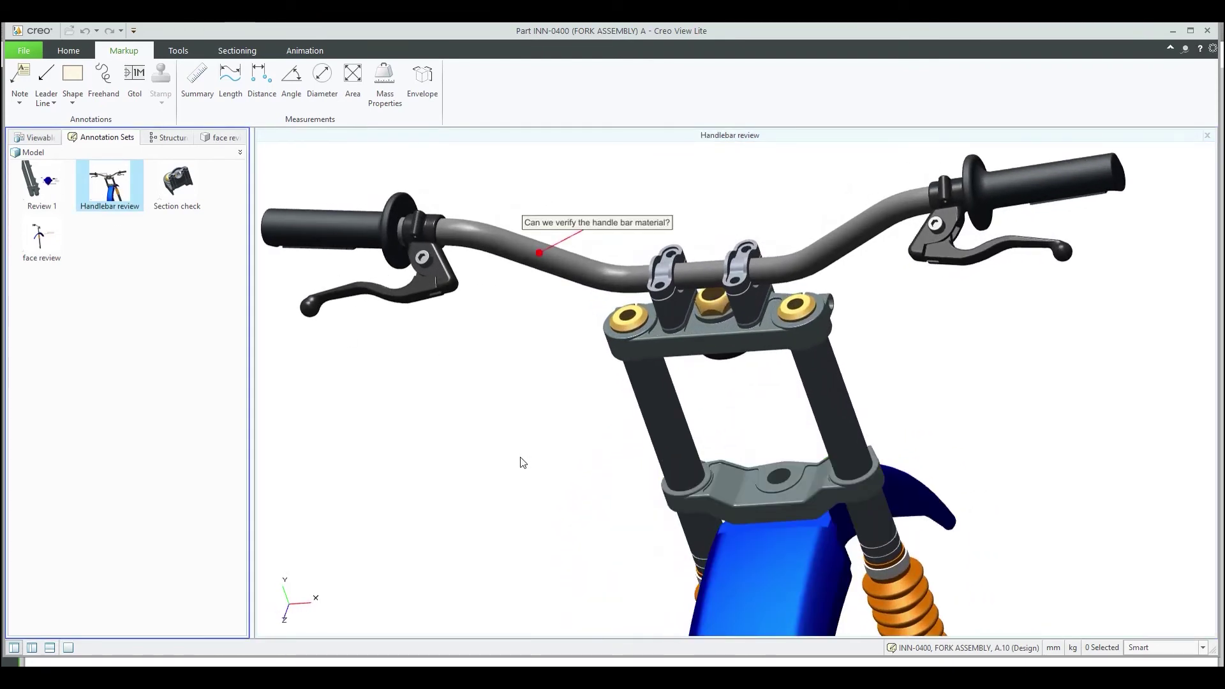
pyautogui.click(169, 185)
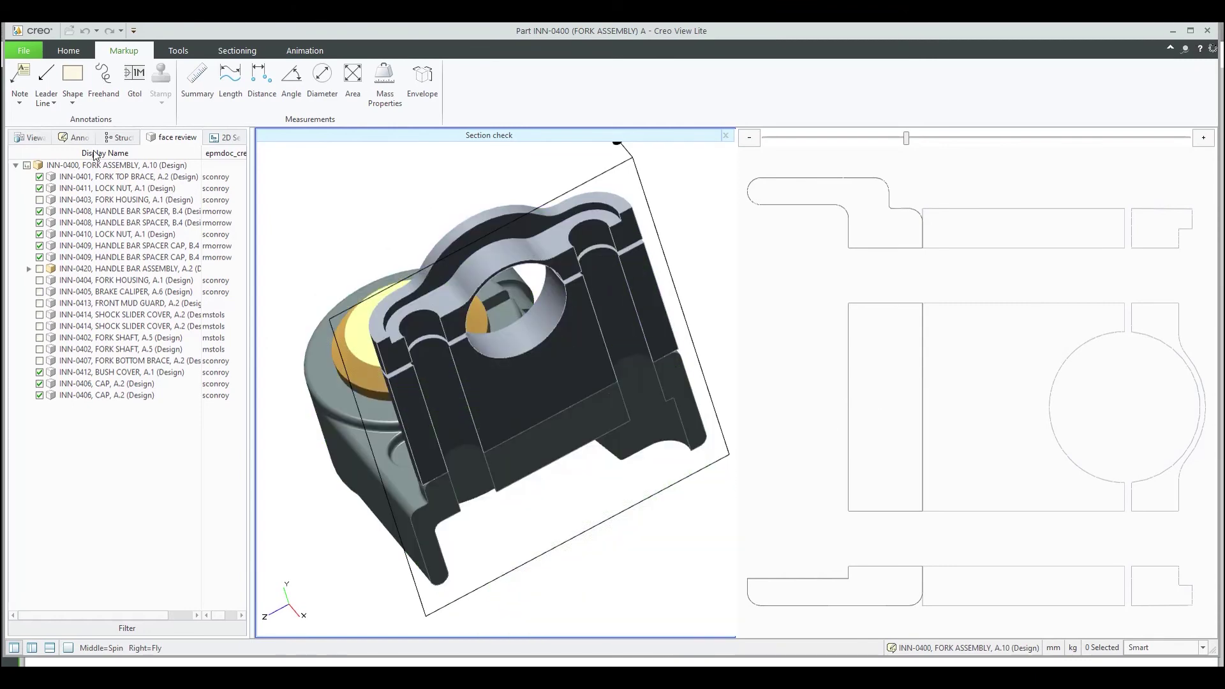
# Exit Creo View Lite to return to Windchill.
pyautogui.click(74, 139)
pyautogui.click(24, 51)
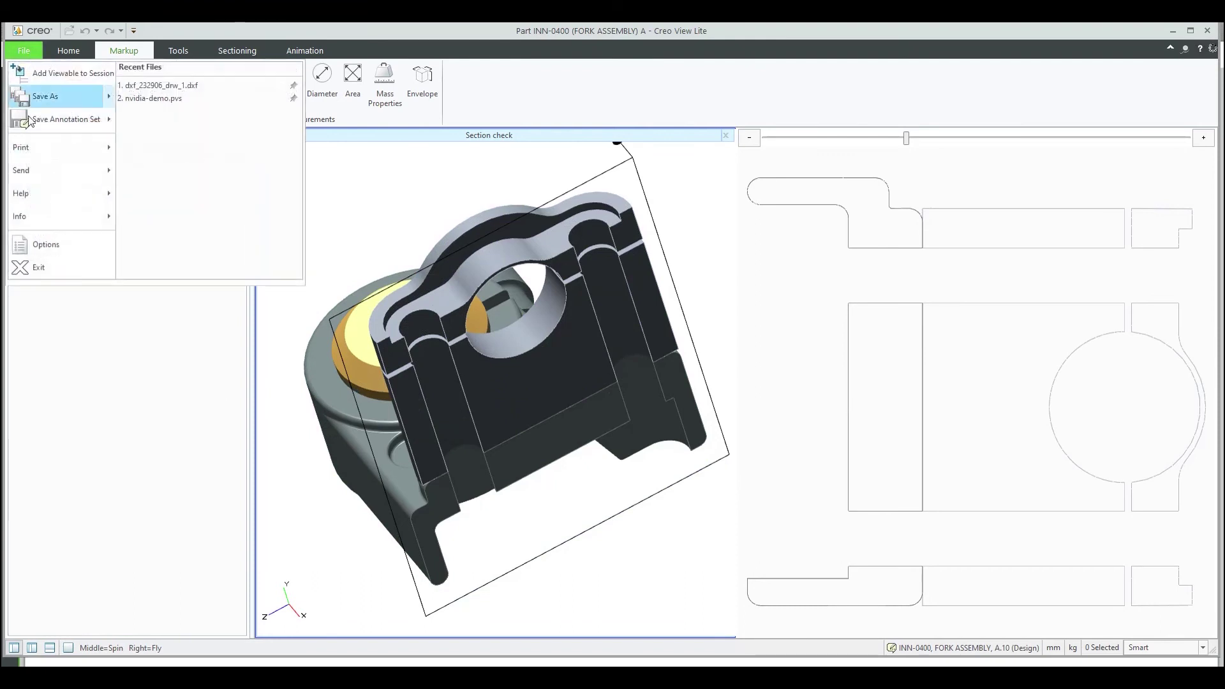
pyautogui.click(42, 267)
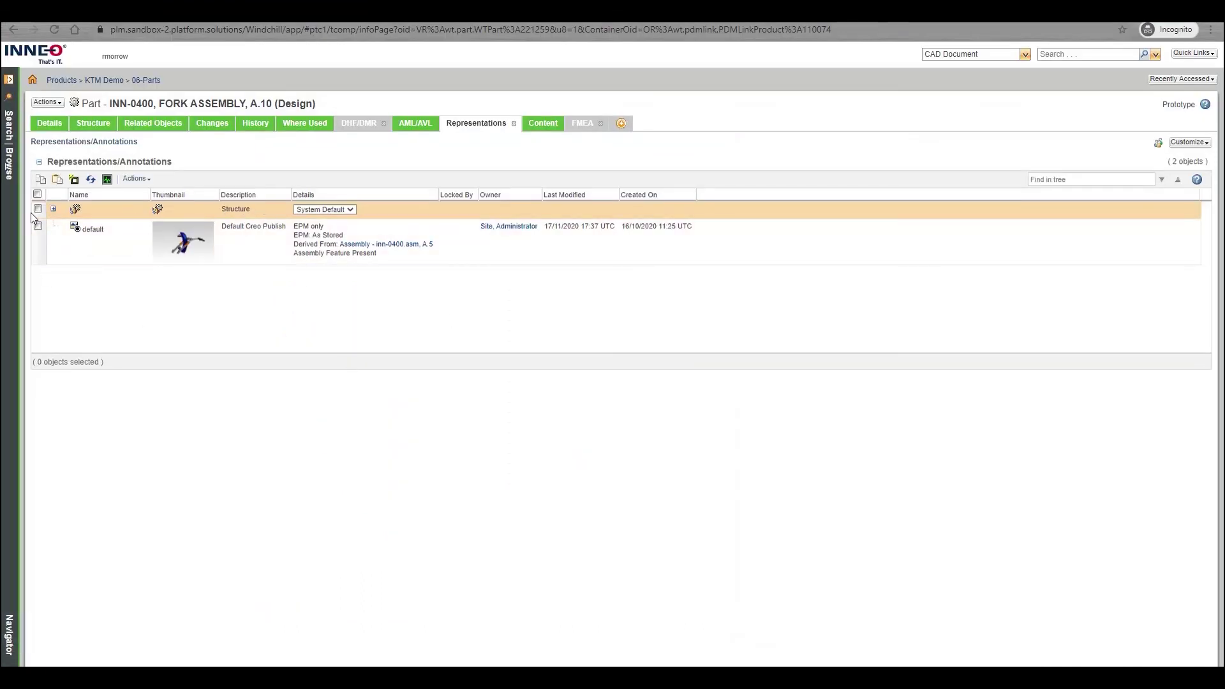
# Expand the fork assembly's Structure row and reload the Representations/Annotations list.
pyautogui.click(53, 208)
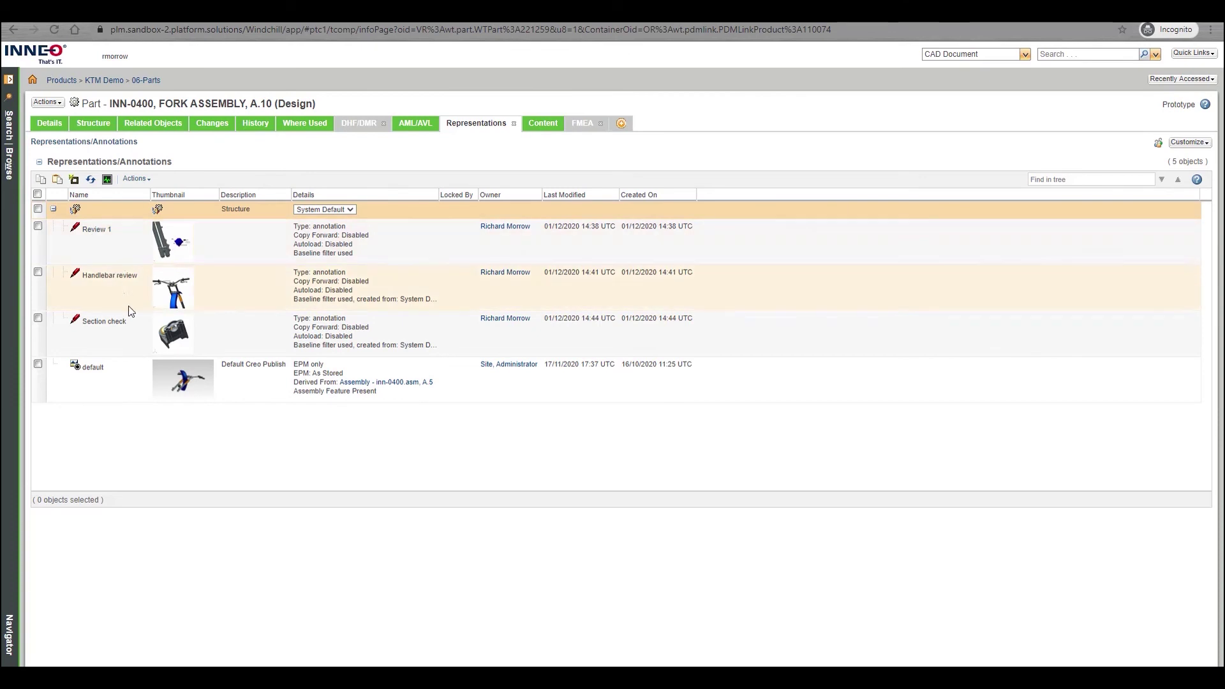
pyautogui.click(90, 179)
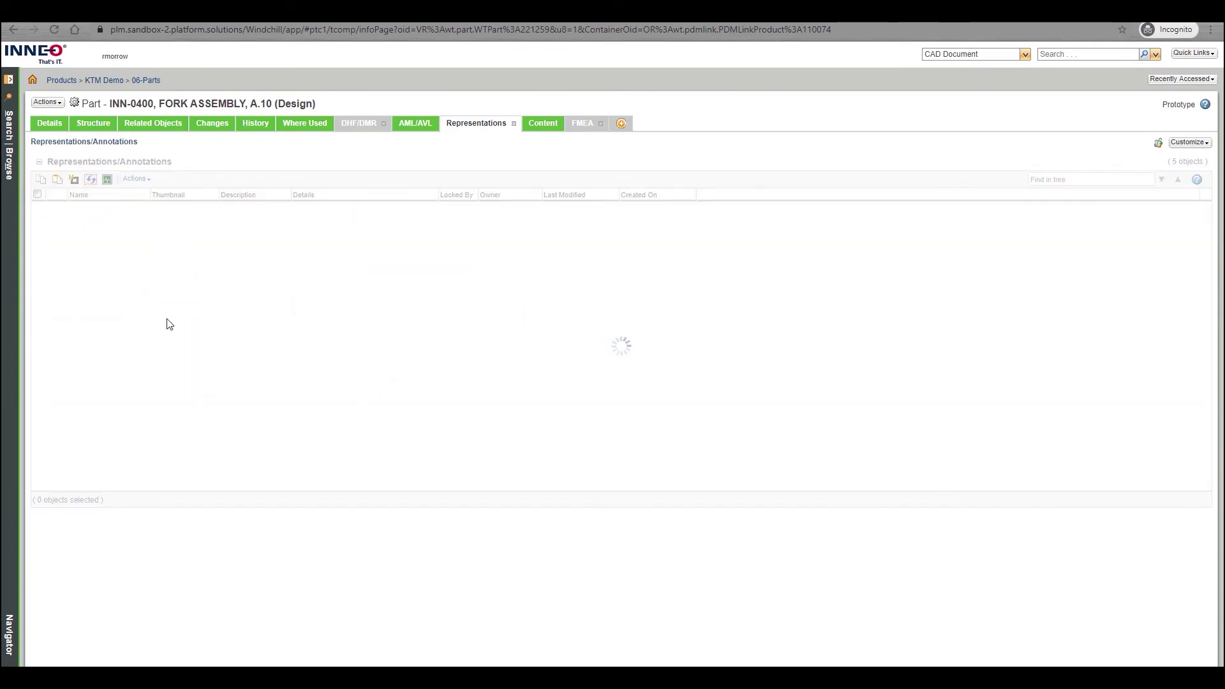